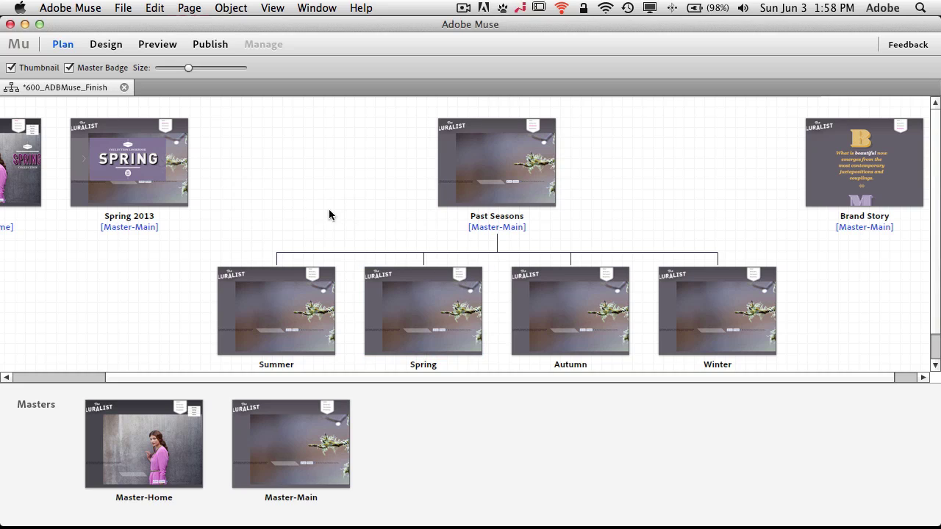
Step: Open the Past Seasons page from the site plan for editing in Design view
mouse_move(196, 163)
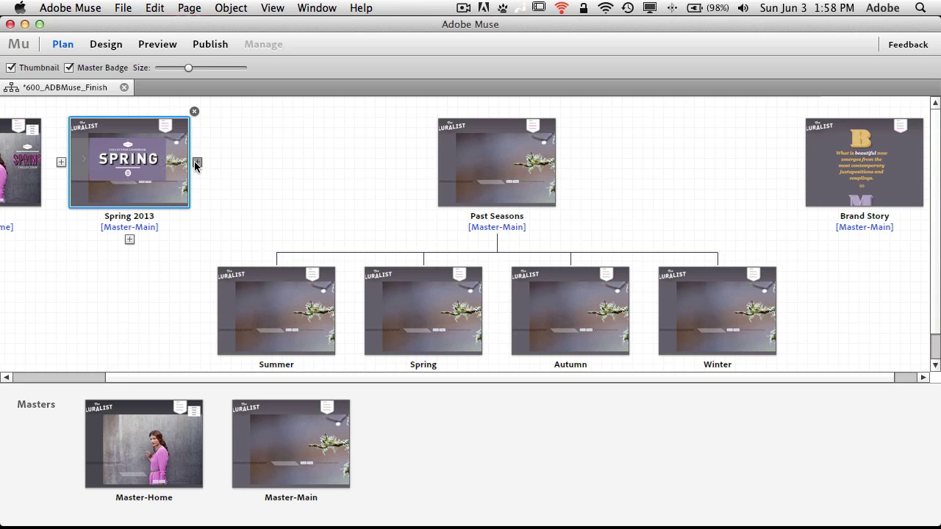
mouse_move(475, 172)
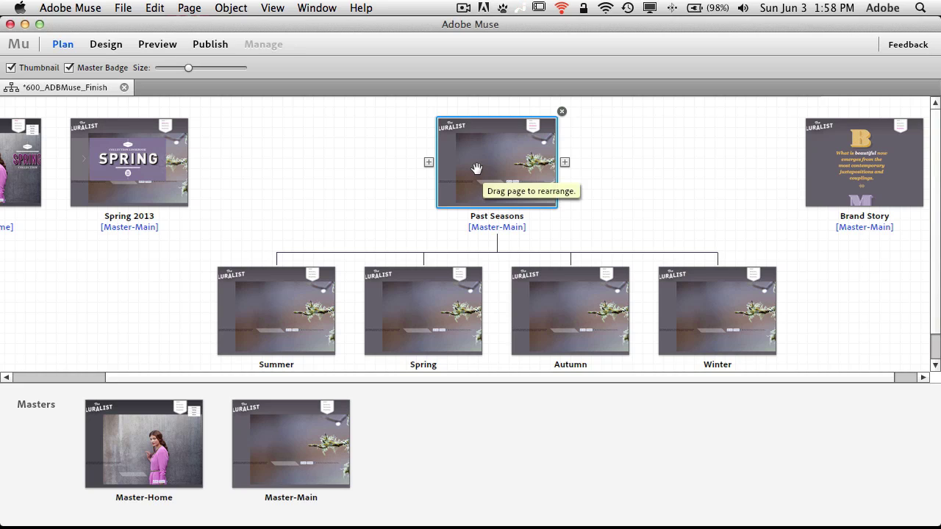
mouse_move(316, 418)
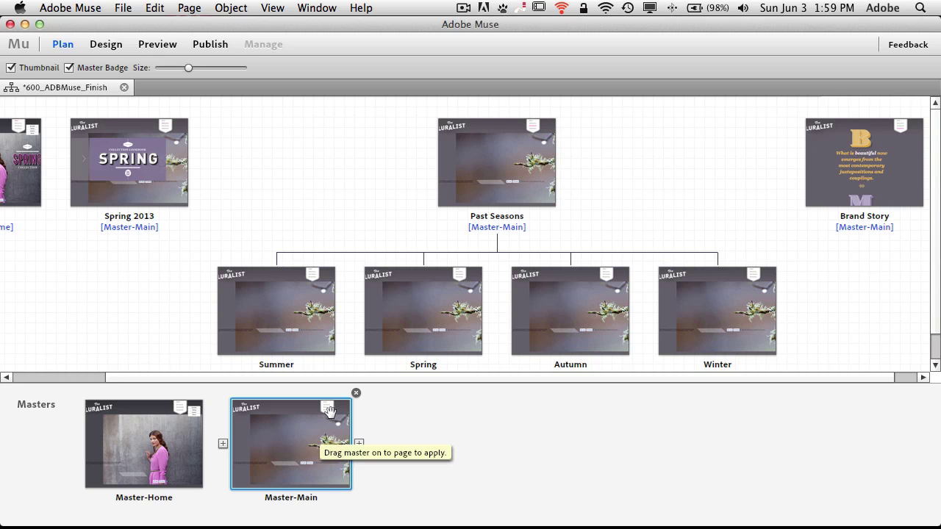
drag(330, 412, 419, 295)
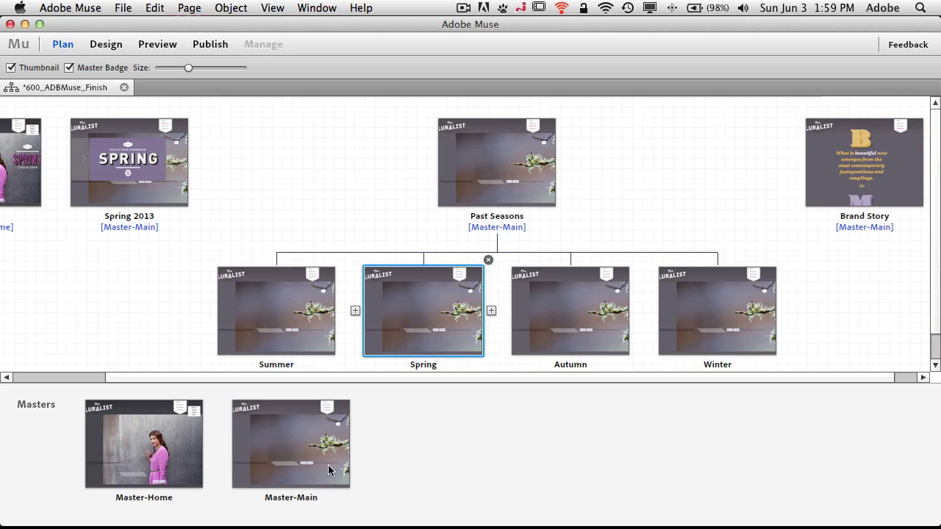
double_click(499, 174)
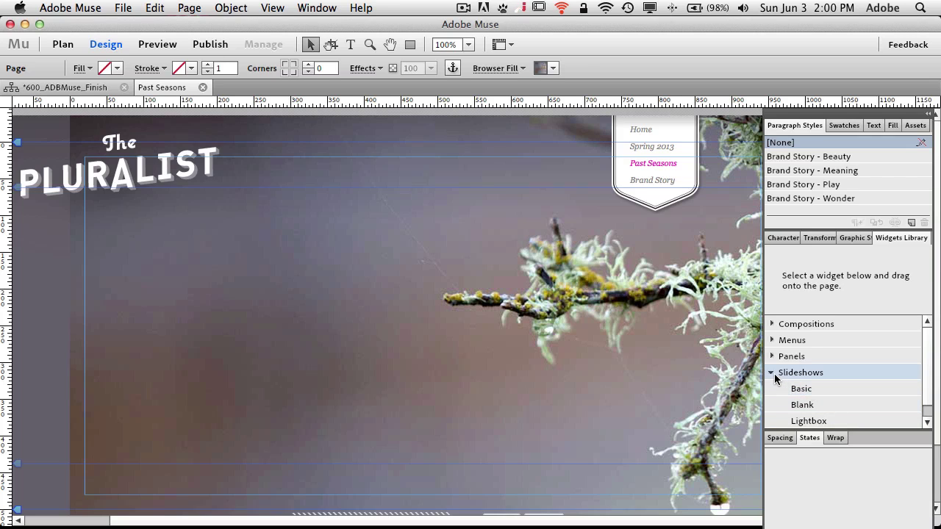
Step: Drag a Basic slideshow from the Slideshows widgets onto the Past Seasons page
click(772, 373)
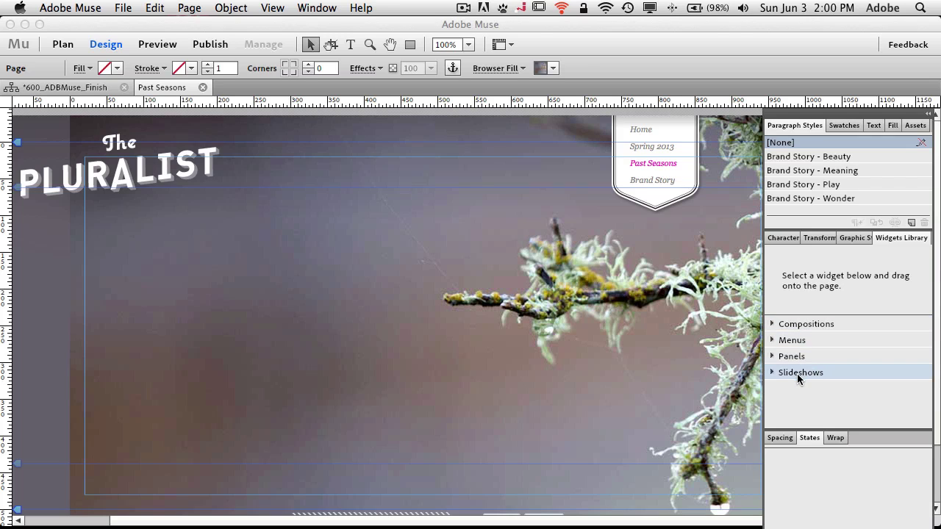
click(771, 373)
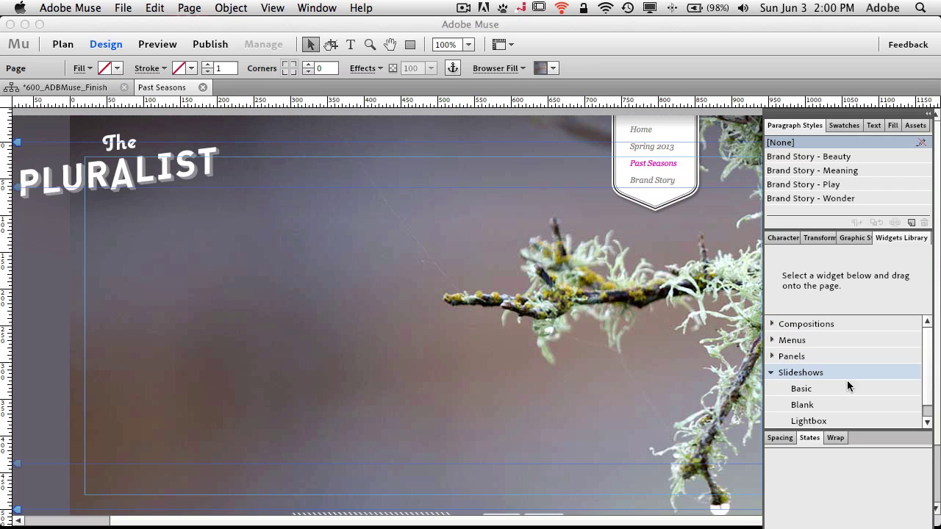
scroll(923, 386, down, 1)
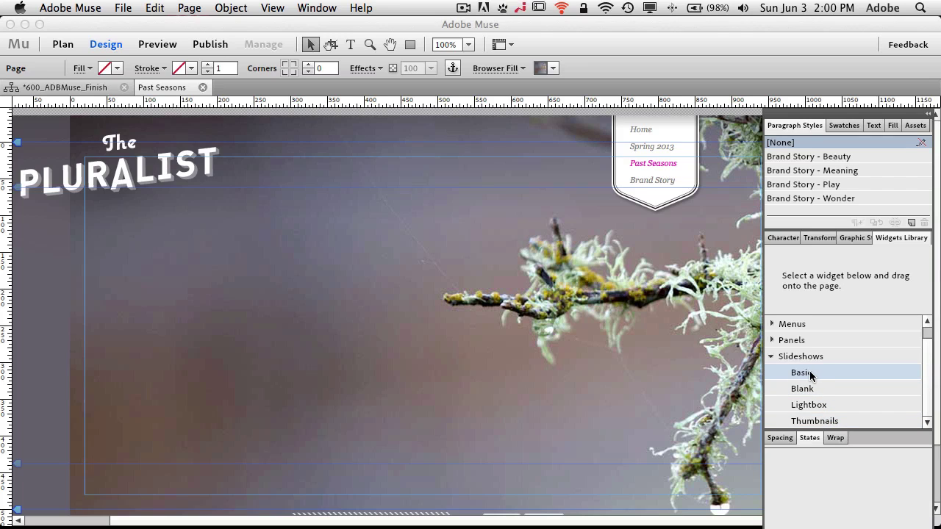
drag(813, 373, 208, 204)
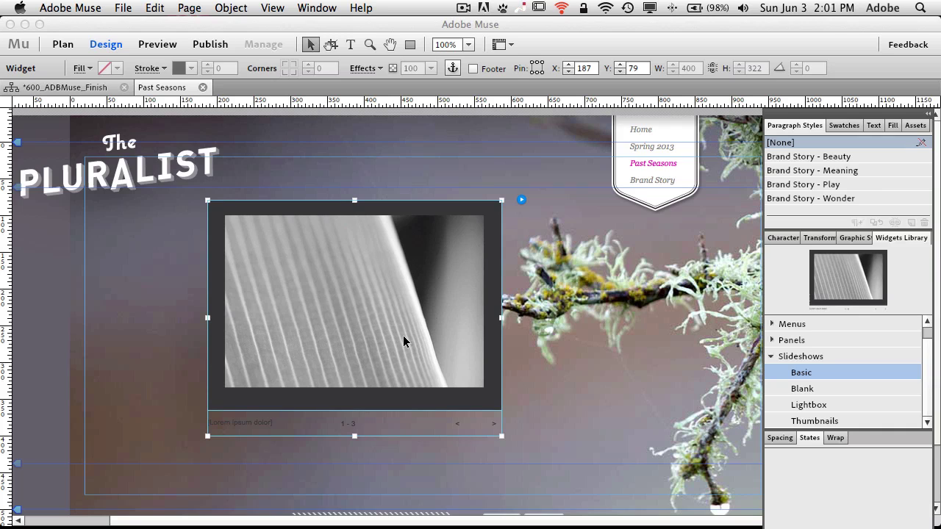
Step: Swap the Basic slideshow for a Lightbox slideshow, briefly trying and deleting a Blank one
key(Delete)
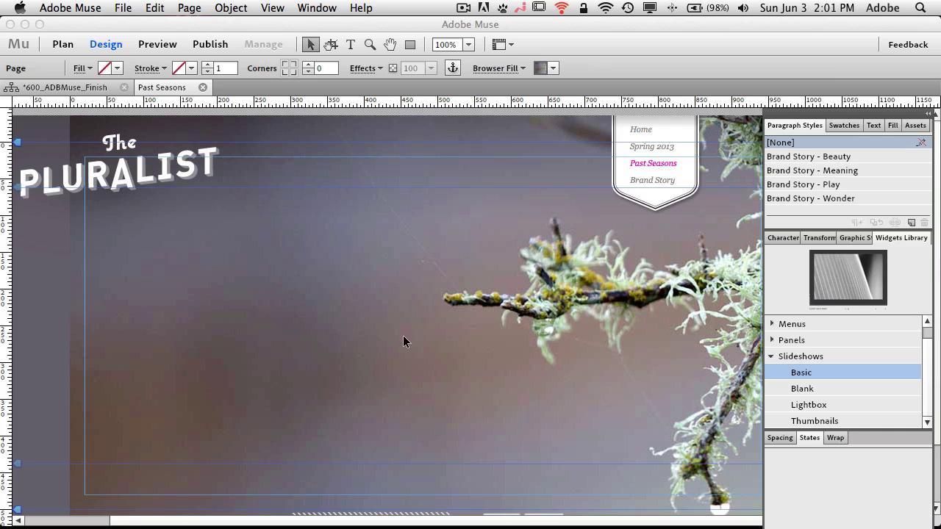
click(800, 388)
drag(670, 371, 214, 231)
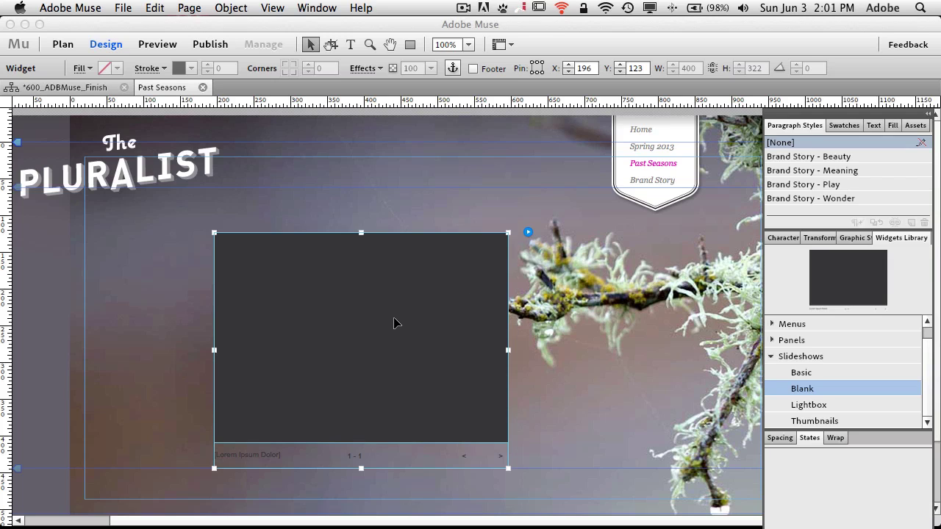
key(Delete)
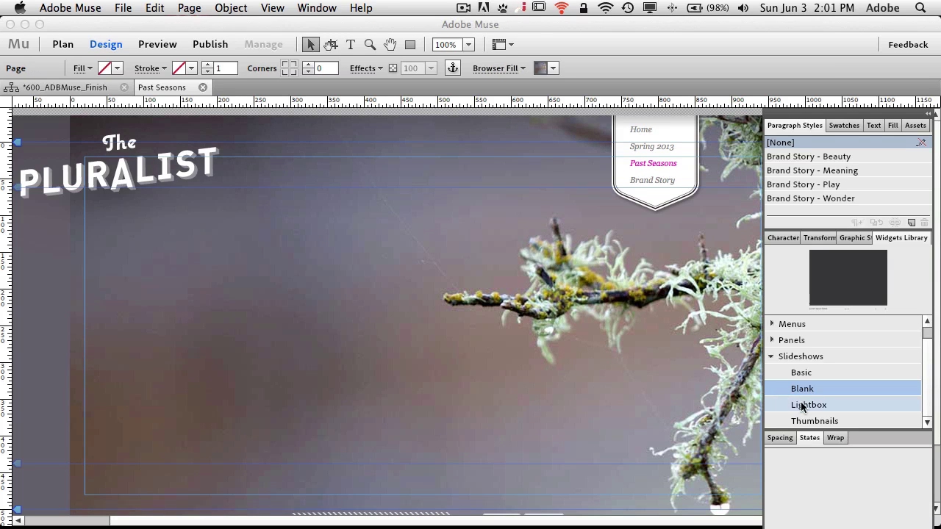
drag(801, 406, 203, 197)
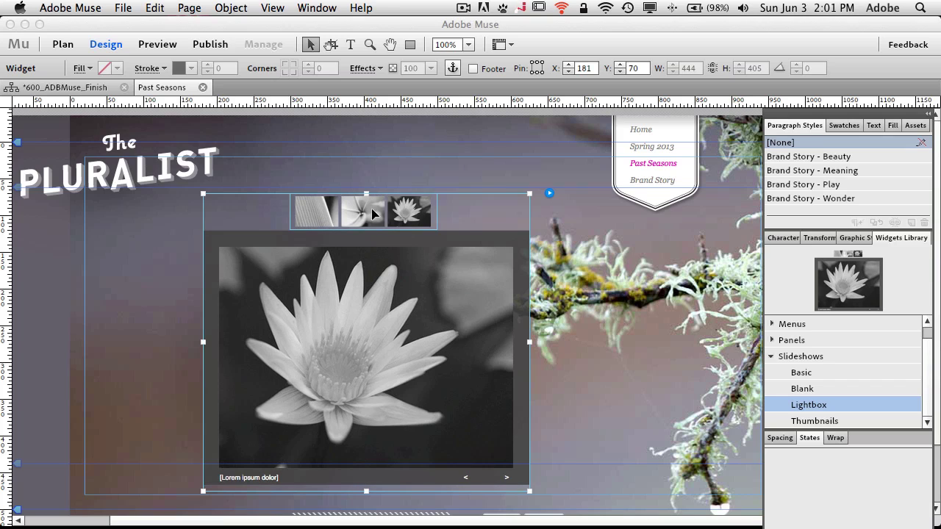
Step: Preview the page and enlarge the leaf and flower thumbnails in the lightbox
click(157, 45)
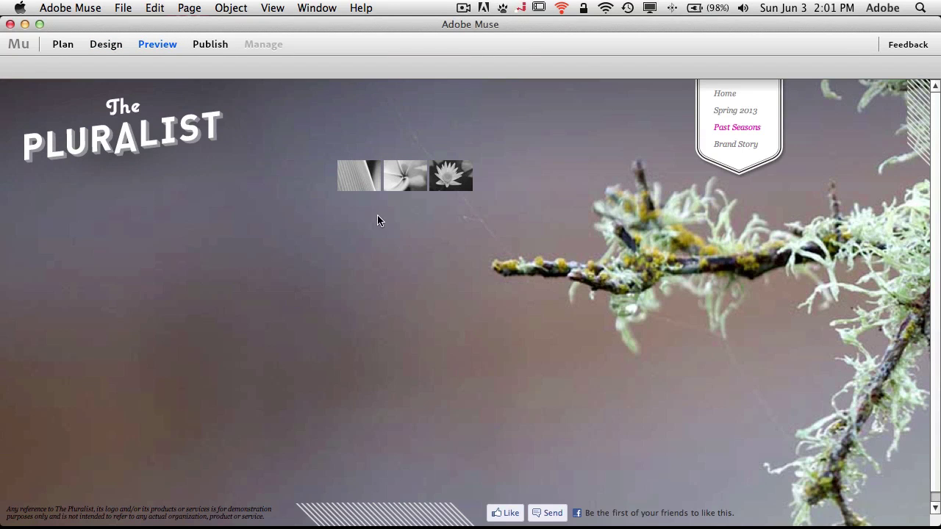
click(356, 185)
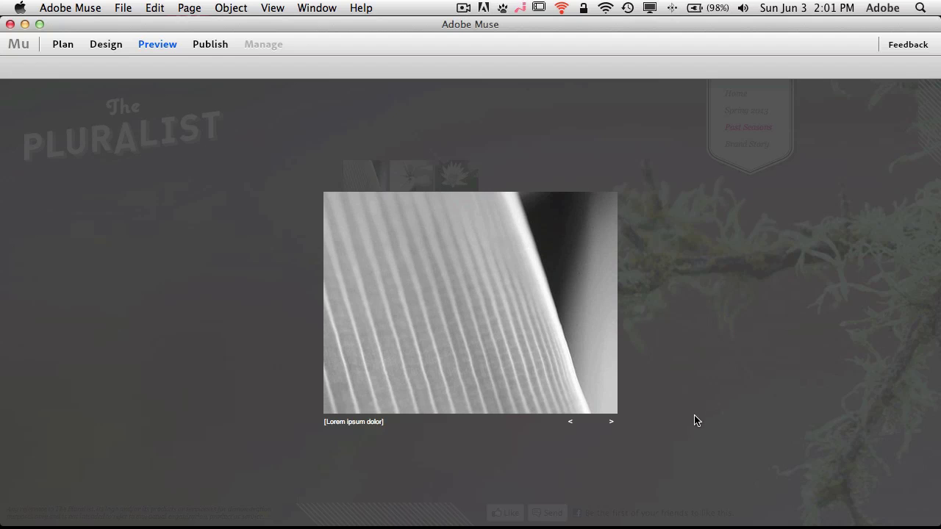
click(421, 185)
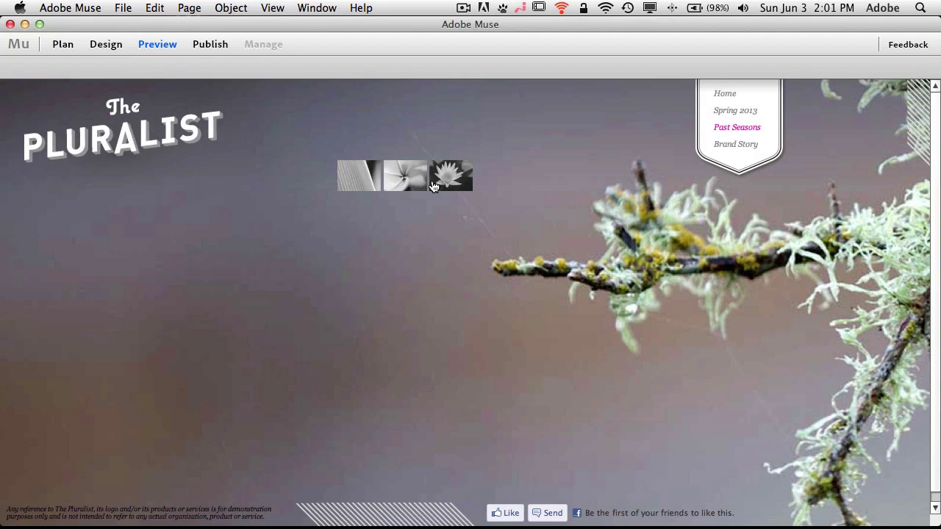
click(414, 184)
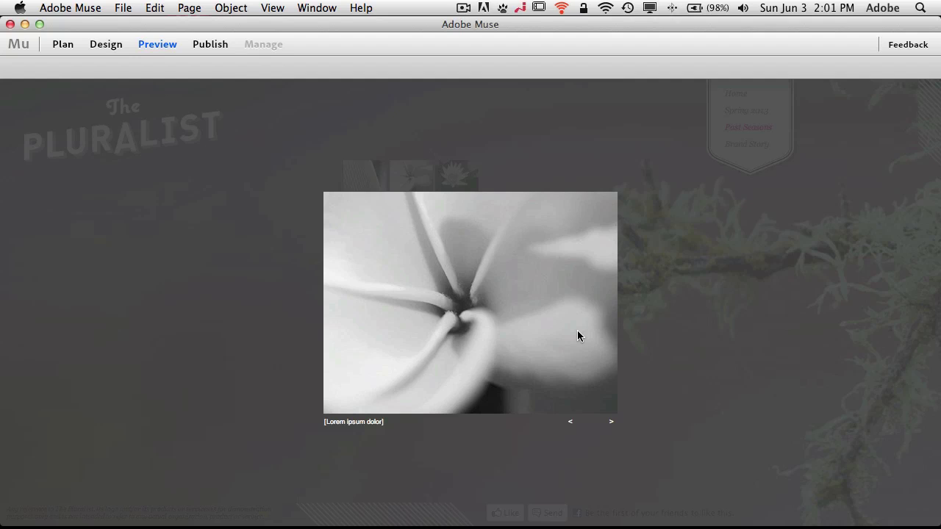
click(525, 179)
Step: Open the lotus image, step back and forward through the images, then return to the site plan
click(462, 185)
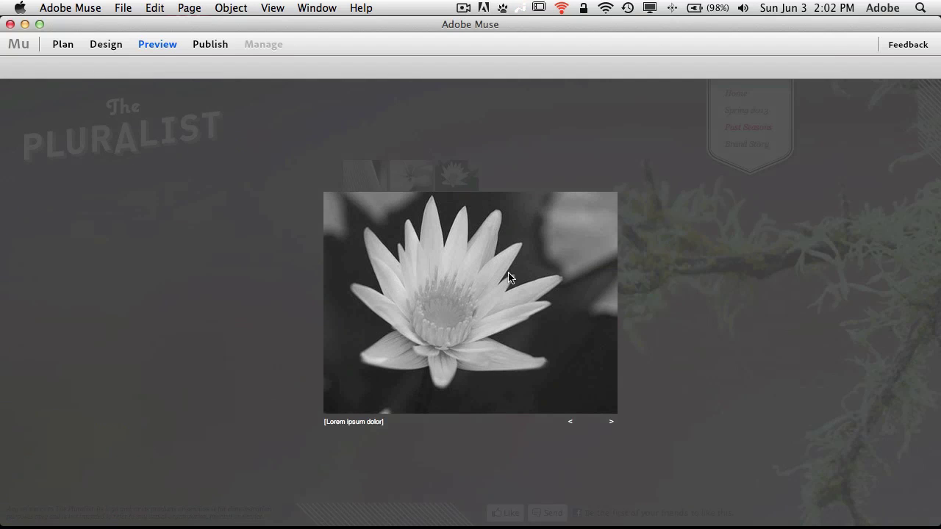
click(571, 425)
click(571, 425)
click(611, 425)
click(611, 425)
click(650, 375)
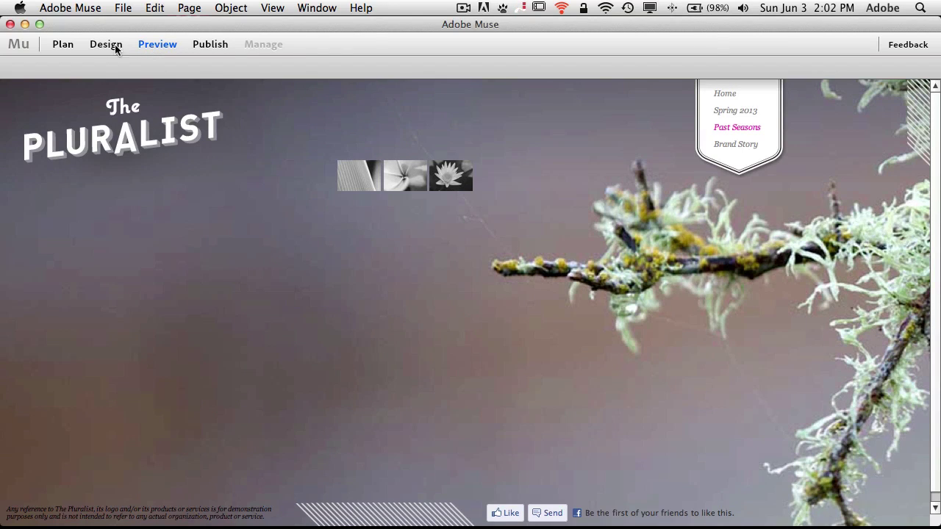
click(66, 44)
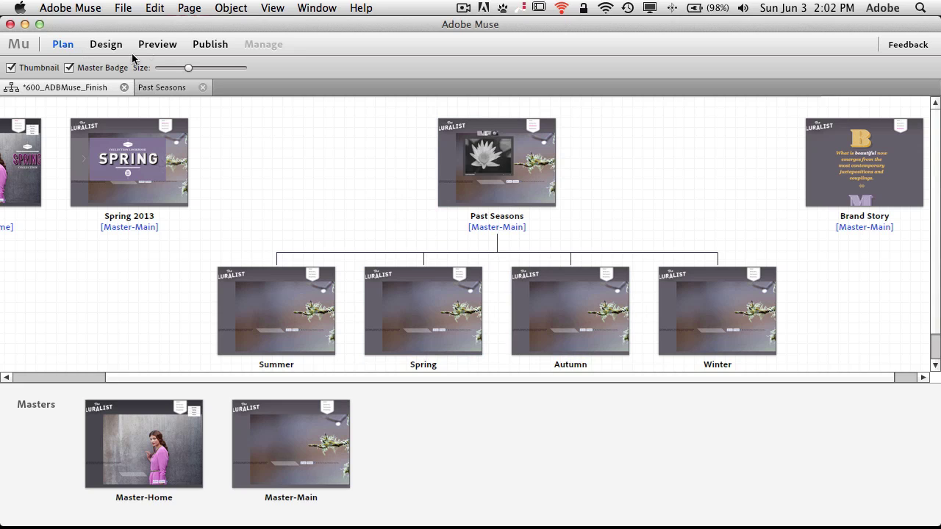
Step: Replace the Lightbox slideshow with a Thumbnails slideshow positioned near the page's upper left
click(104, 45)
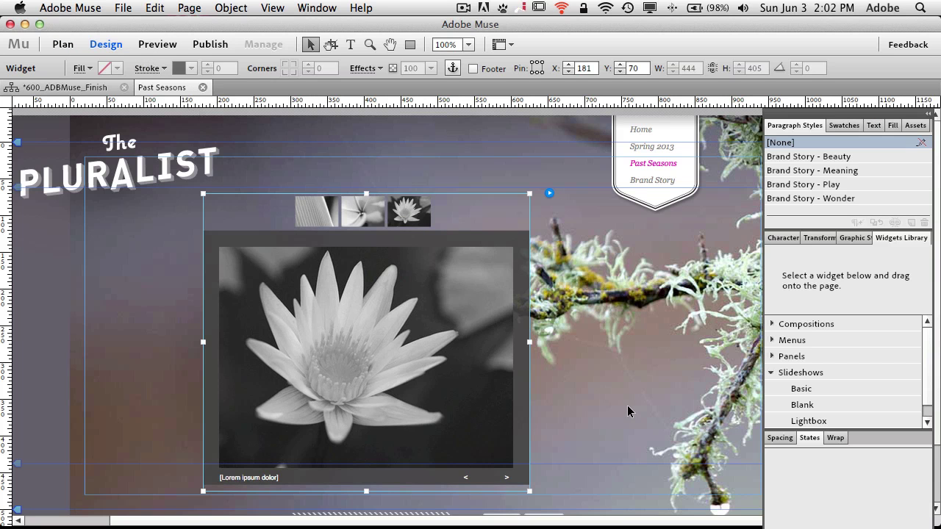
key(Delete)
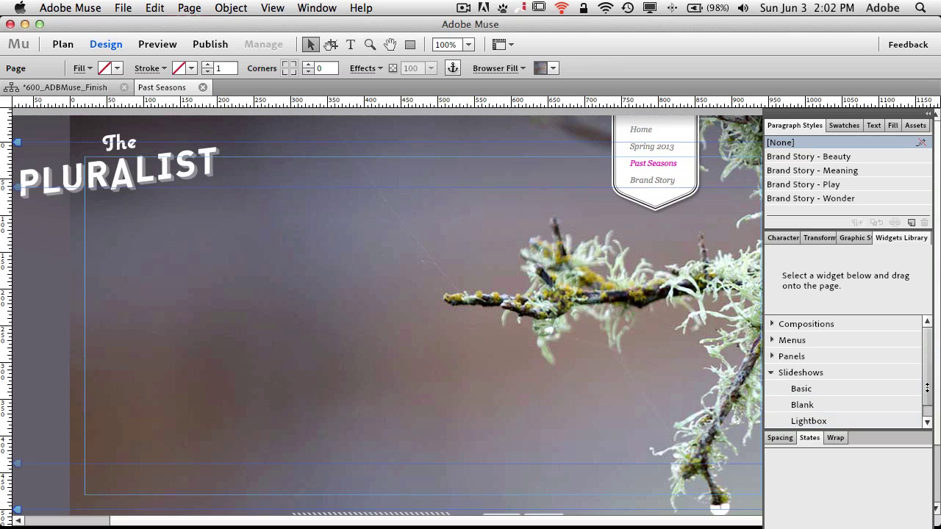
scroll(925, 388, down, 1)
click(815, 421)
drag(825, 426, 209, 232)
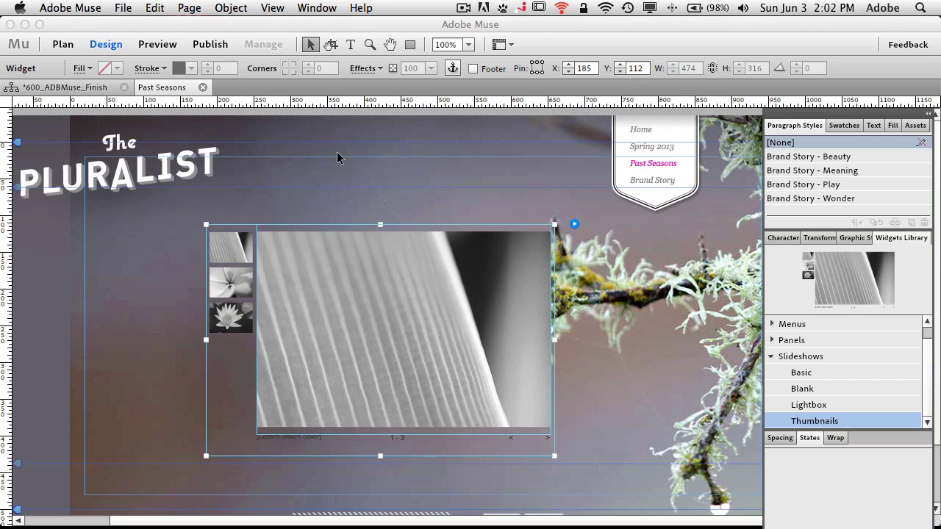
drag(384, 279, 300, 263)
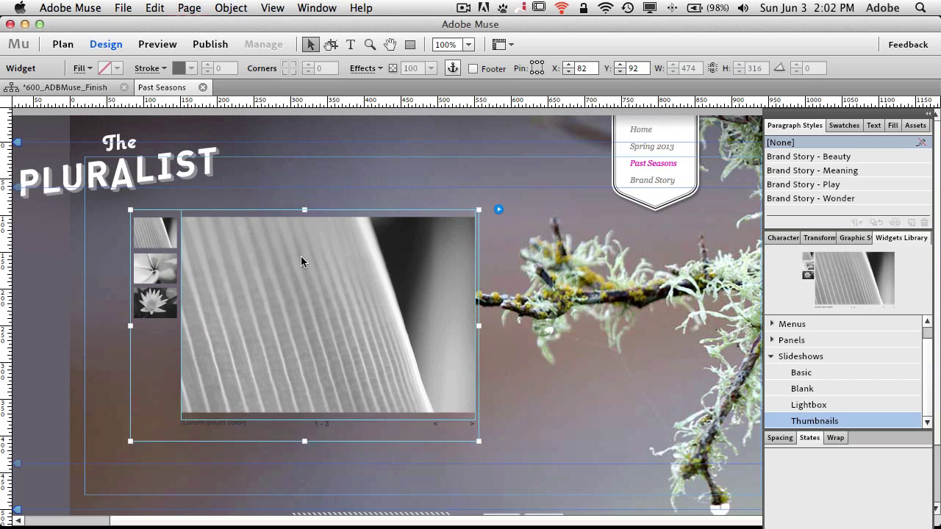
click(145, 45)
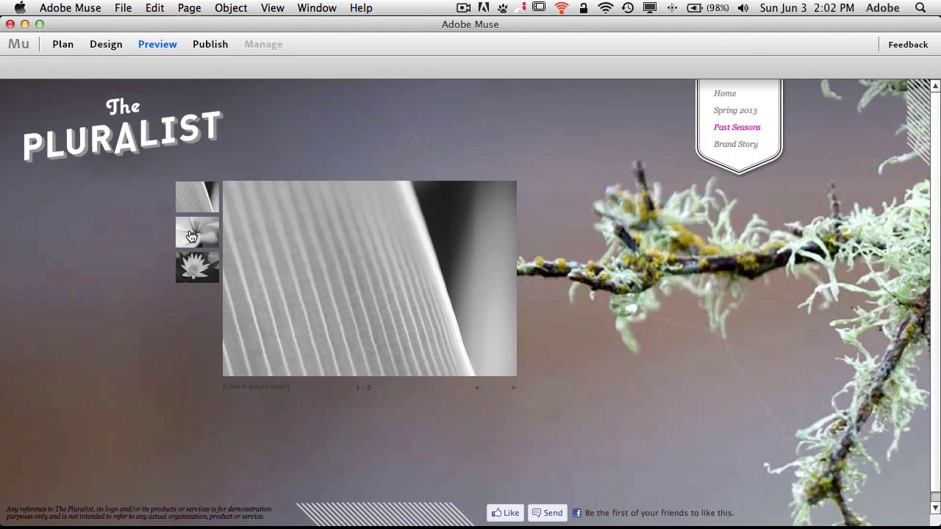
click(193, 242)
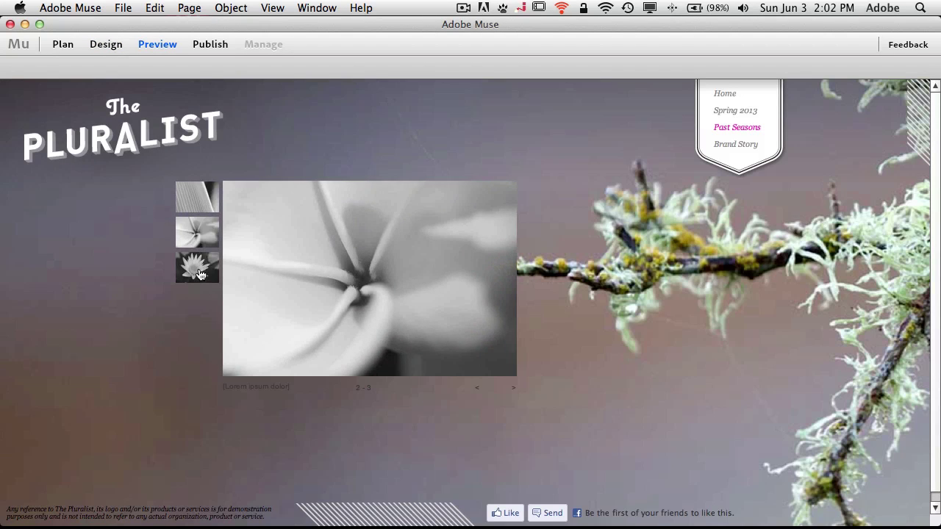
click(206, 198)
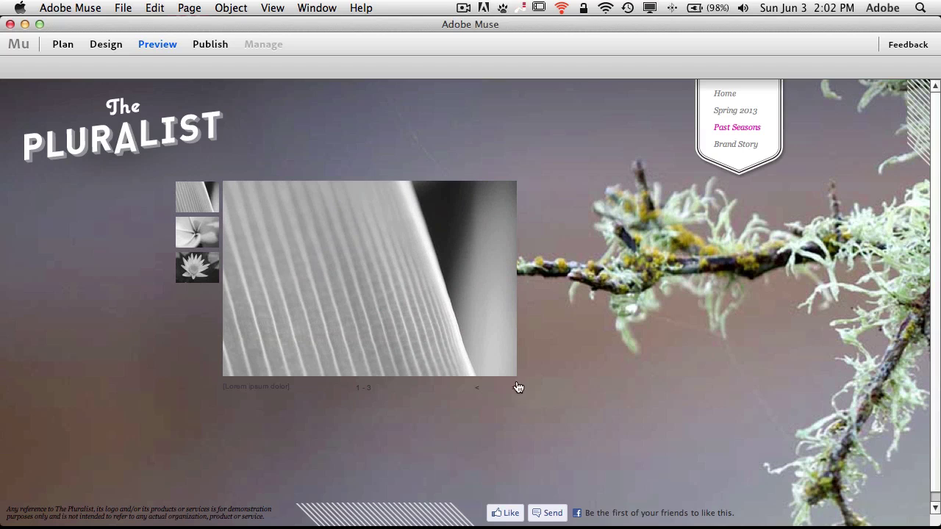
click(517, 388)
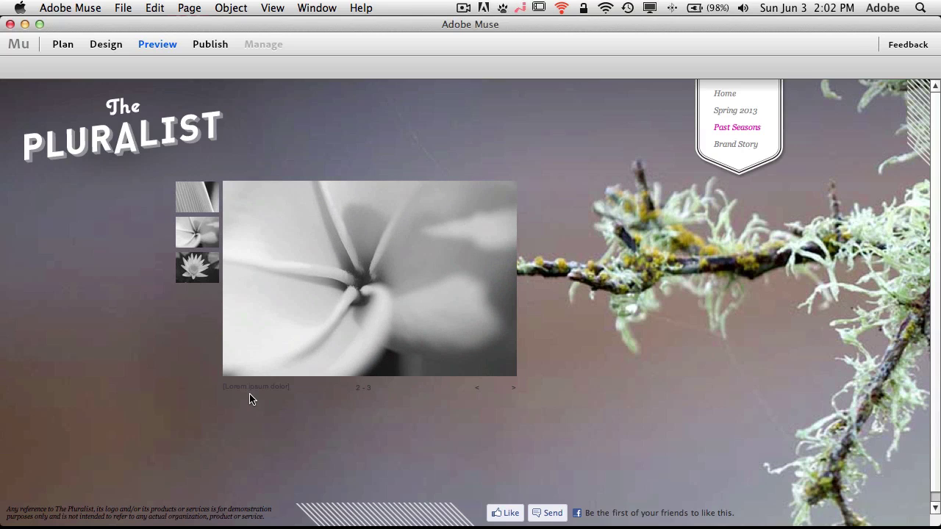
click(194, 278)
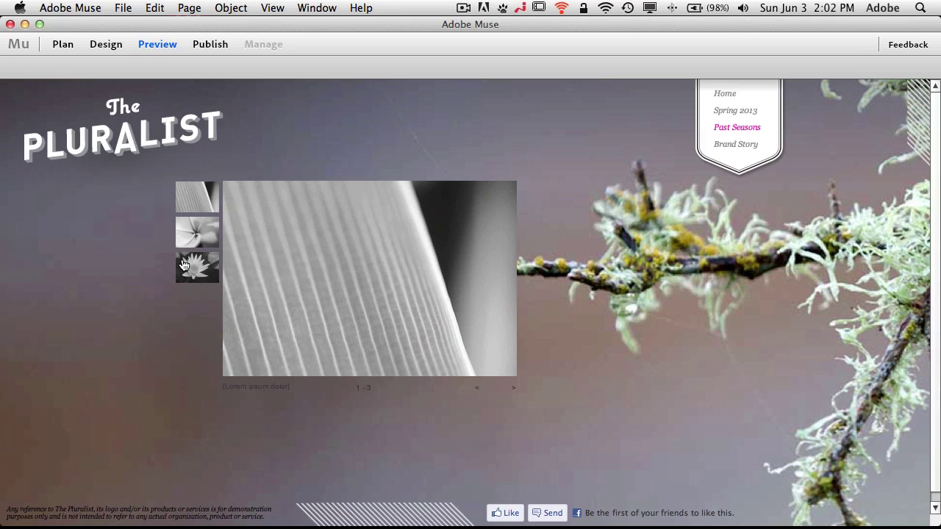
click(202, 231)
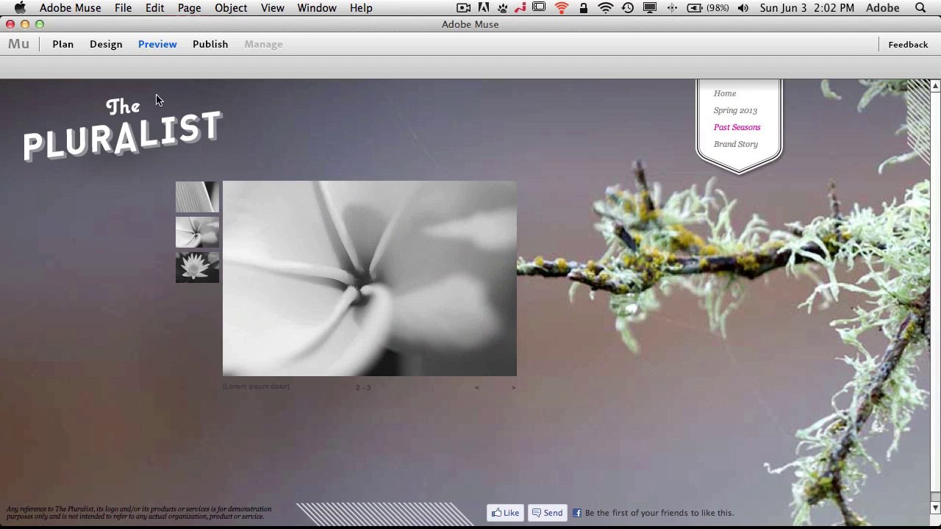
Step: Turn off the slideshow's Counter and Captions and enable Lightbox display
click(105, 44)
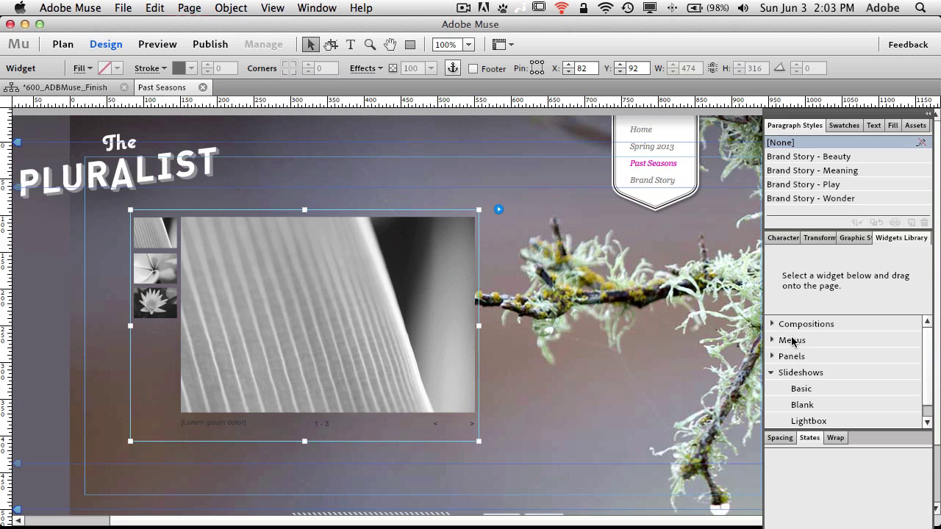
scroll(818, 378, down, 1)
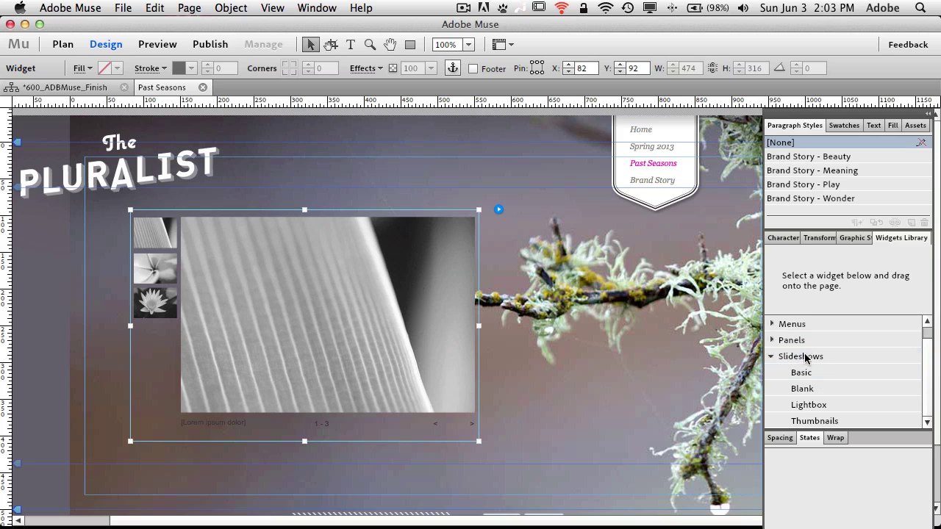
click(803, 388)
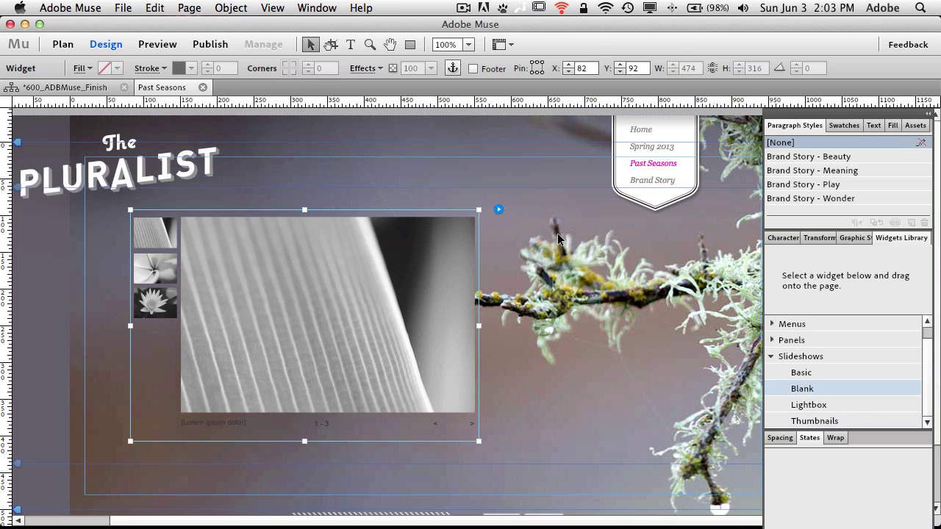
click(499, 211)
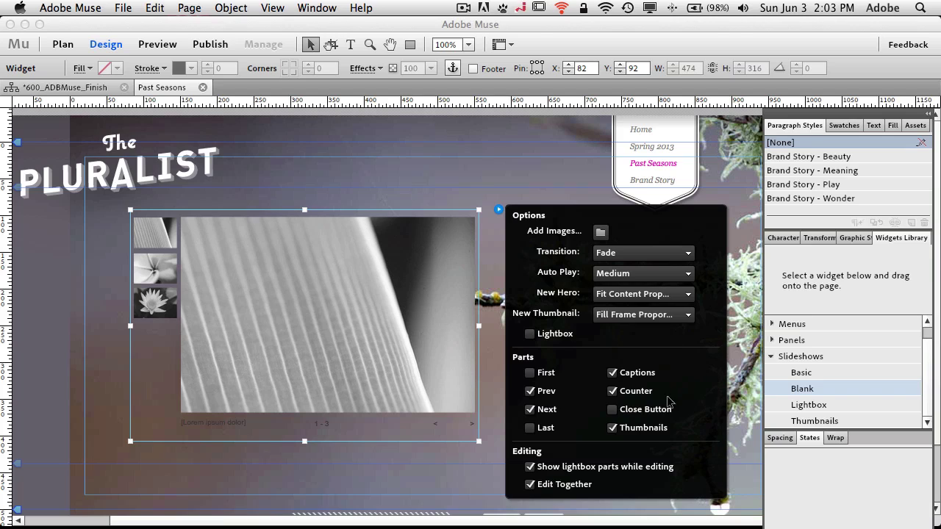
click(615, 429)
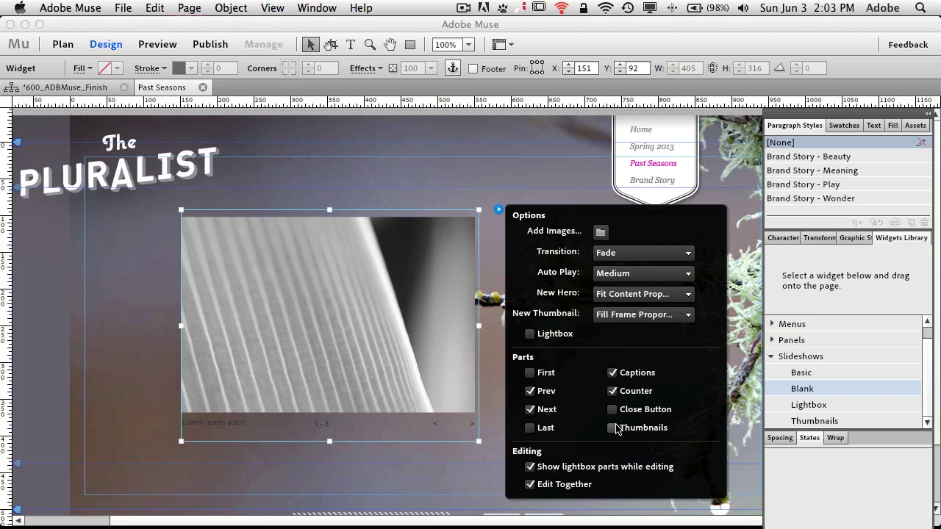
click(614, 429)
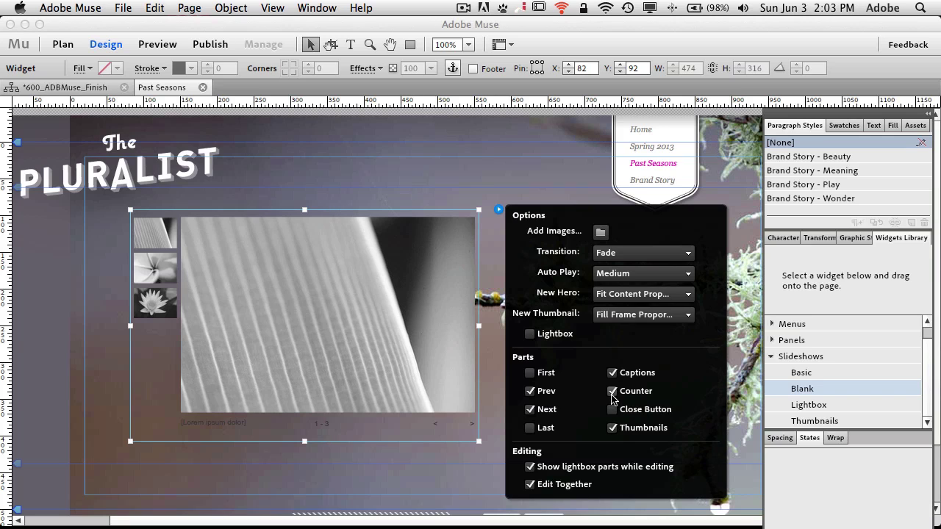
click(613, 391)
click(611, 373)
click(530, 334)
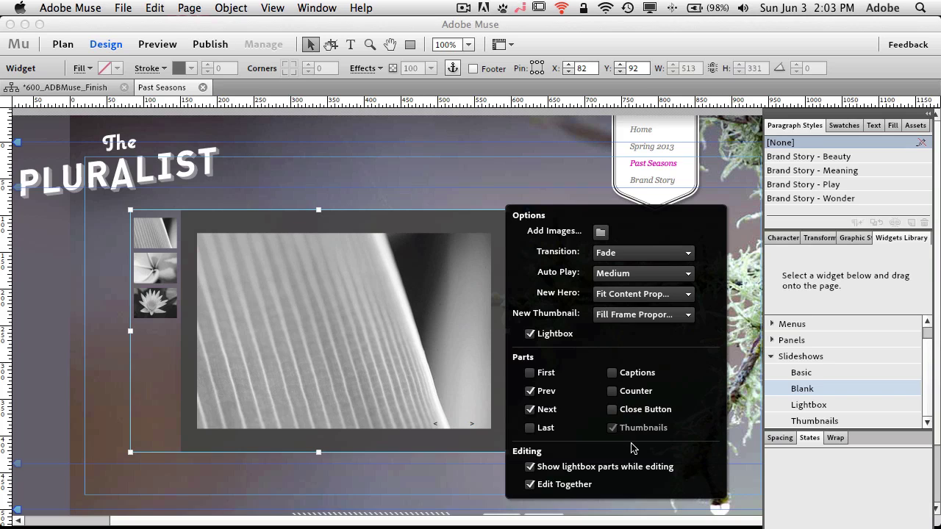
Step: Replace the slideshow with an empty Blank slideshow and enlarge its image frame
click(479, 193)
click(466, 239)
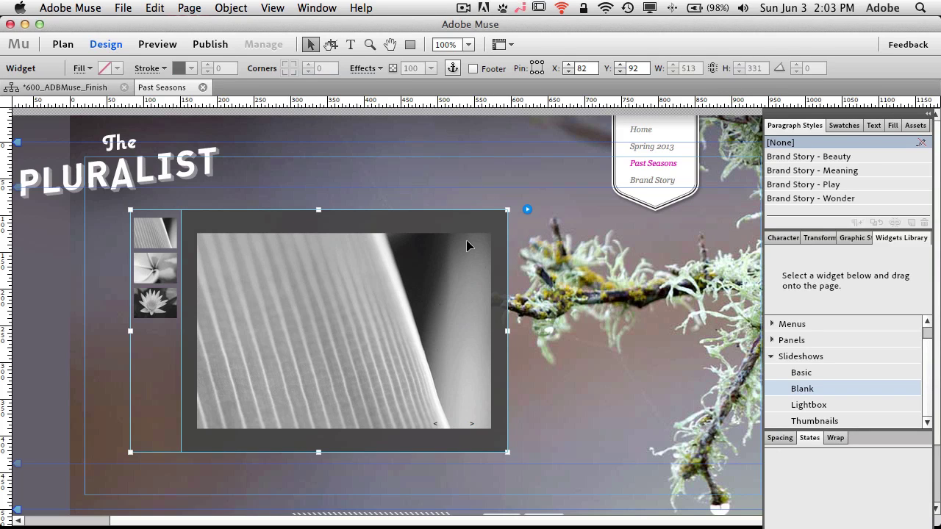
key(Delete)
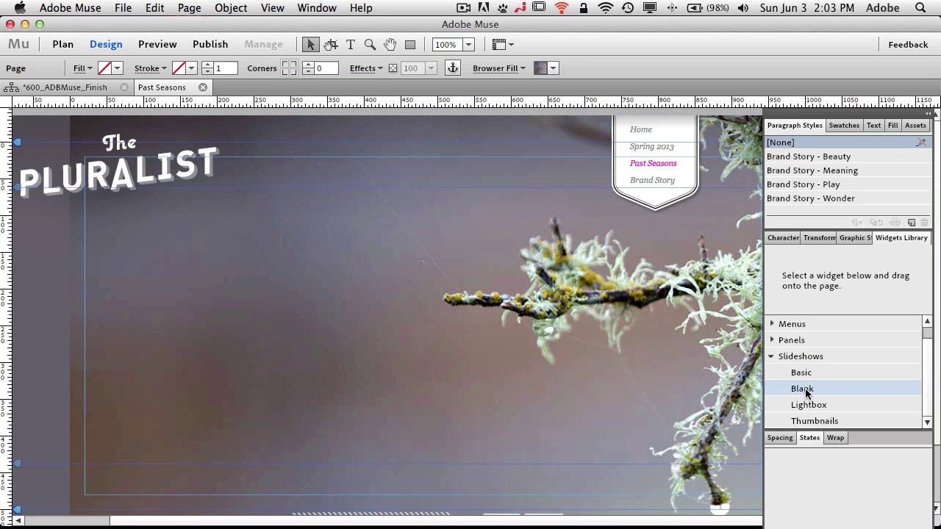
drag(806, 394, 146, 196)
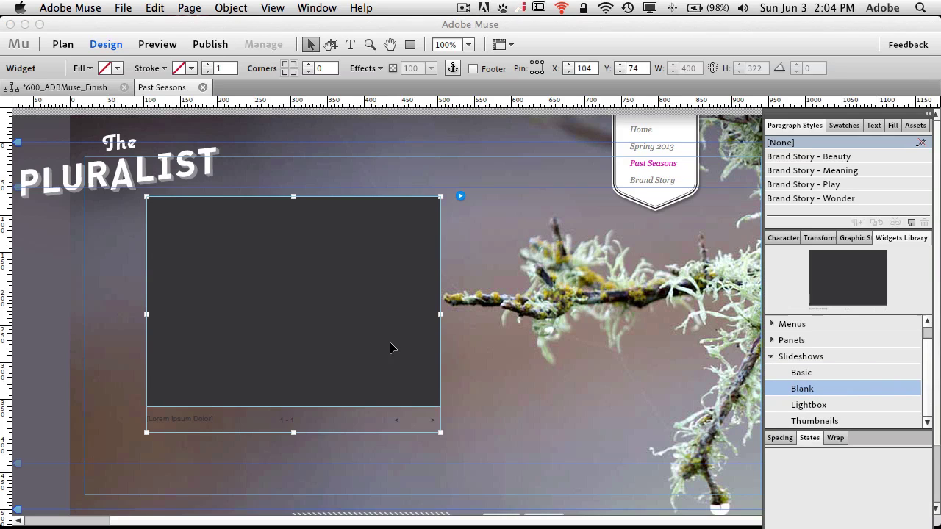
click(417, 387)
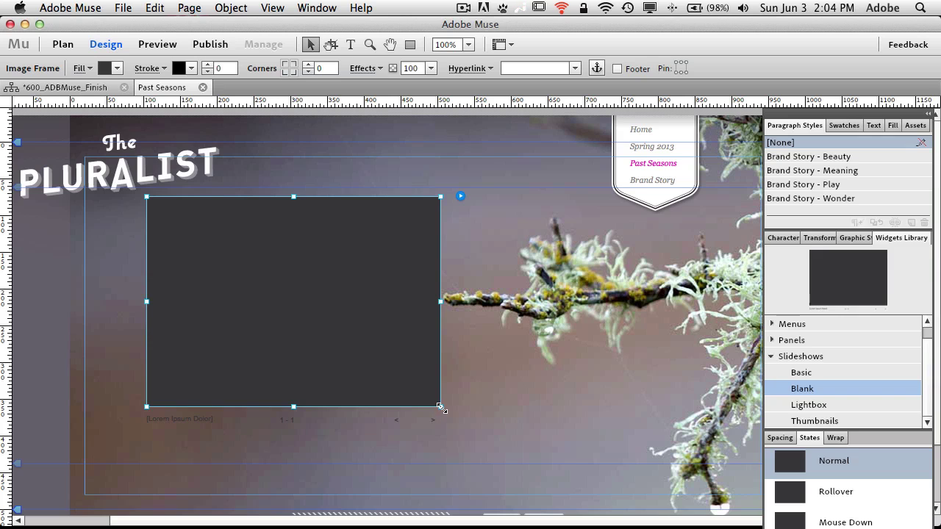
key(Tab)
key(Tab)
drag(441, 408, 464, 403)
Step: Add the eight santiago photos, IMG_2002.jpg through IMG_1994.jpg, to the slideshow
click(121, 9)
click(139, 151)
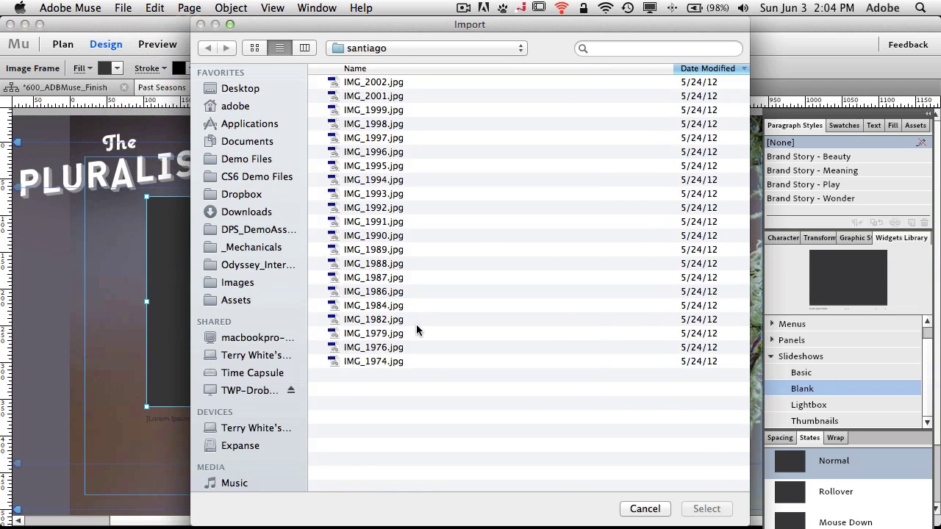
click(650, 509)
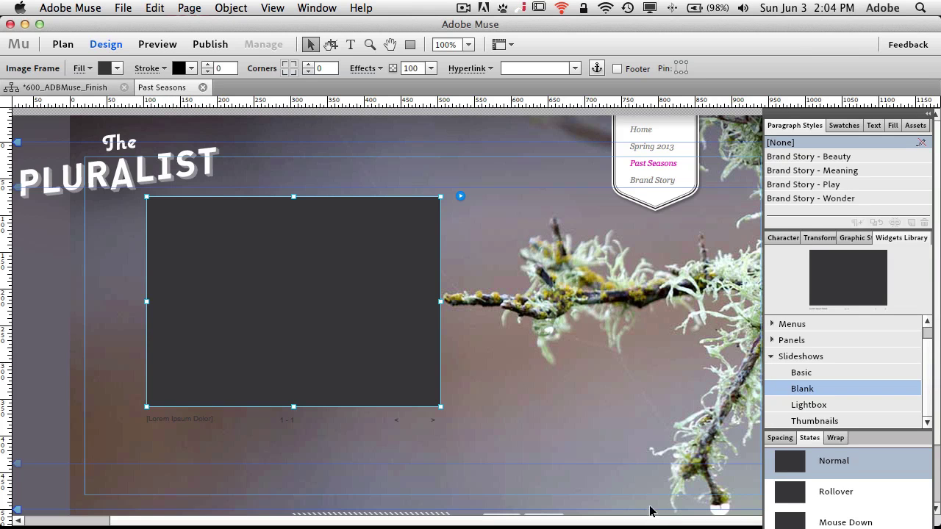
click(460, 198)
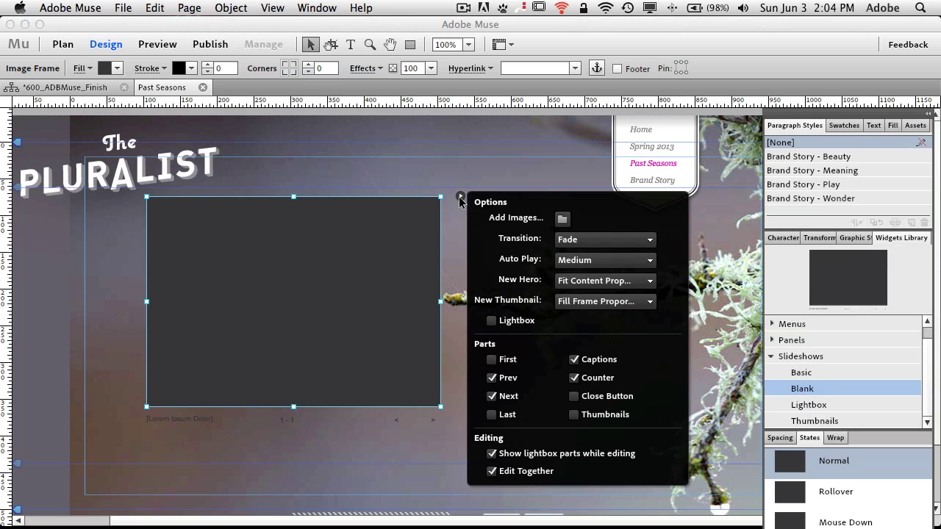
click(563, 220)
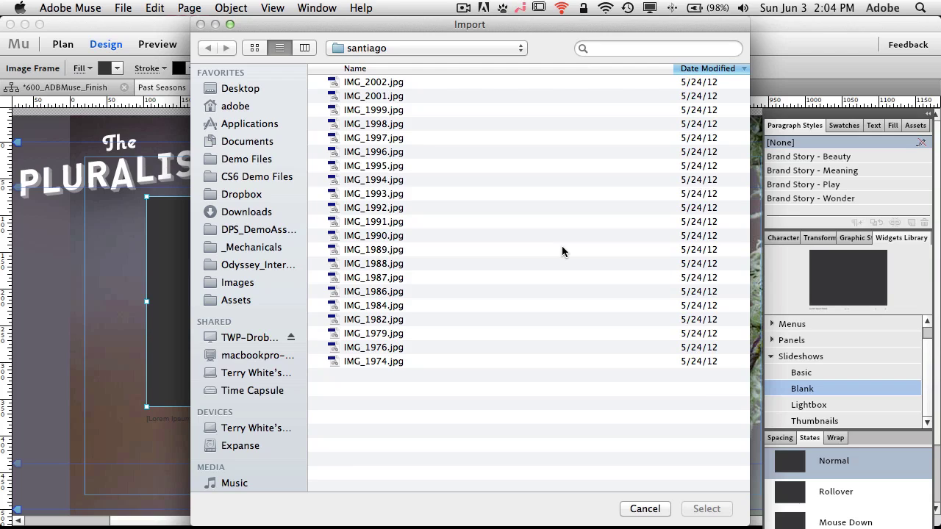
click(393, 85)
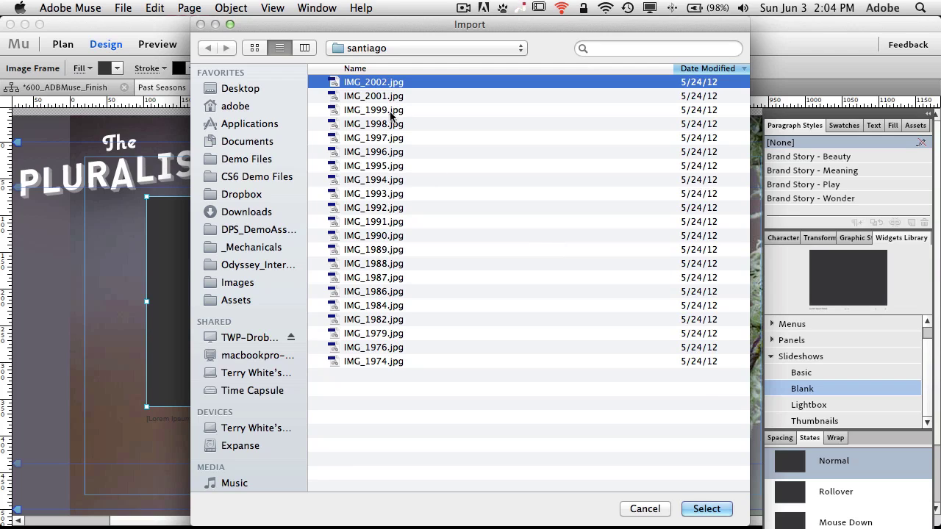
shift+click(397, 182)
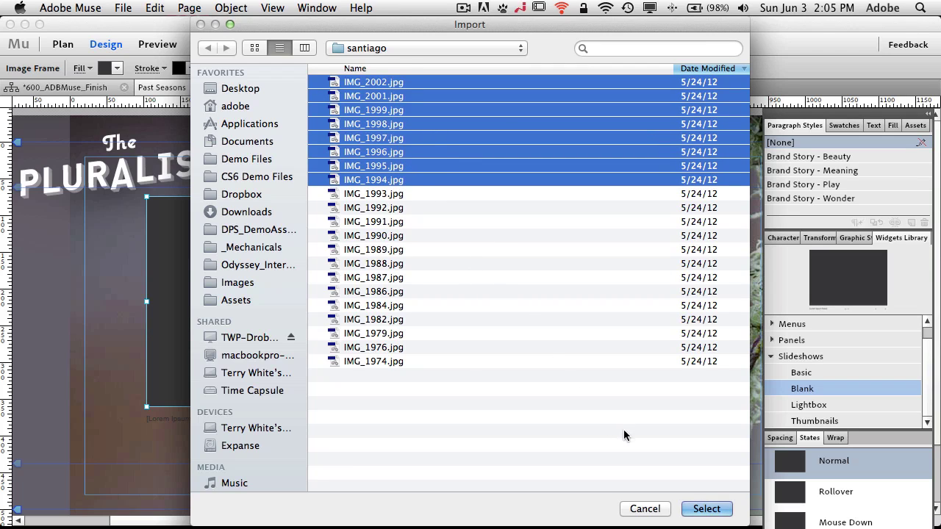
click(704, 510)
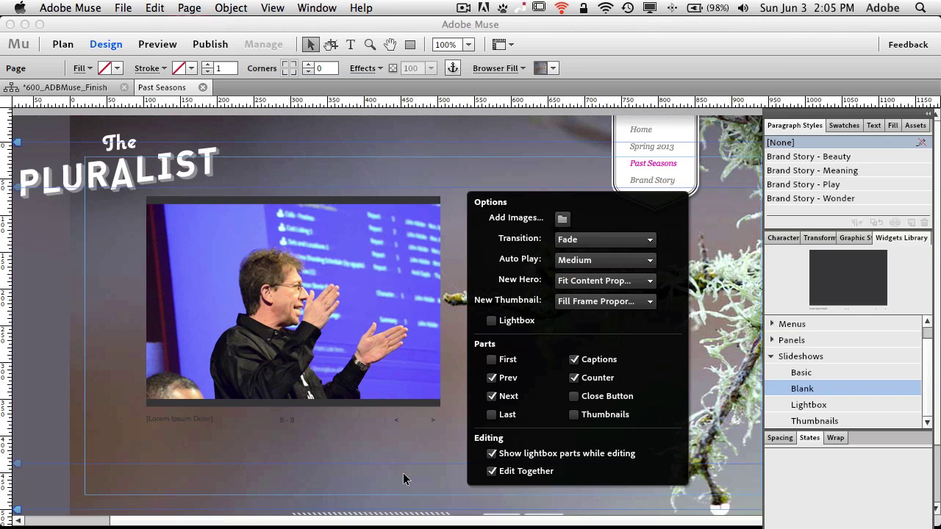
Step: Uncheck Counter and Captions so only the Prev and Next parts remain
click(574, 378)
click(574, 361)
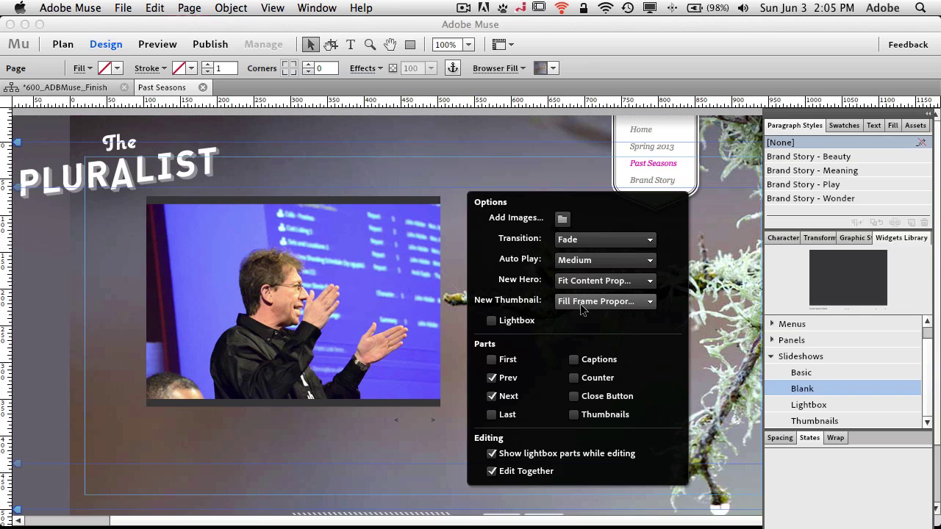
Step: Close the Options flyout and preview Past Seasons with the santiago slideshow
click(445, 441)
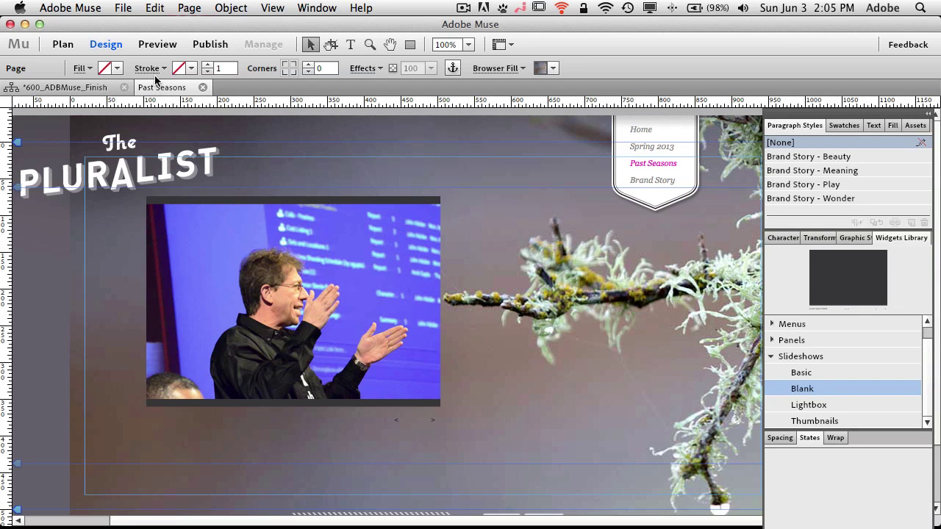
click(157, 44)
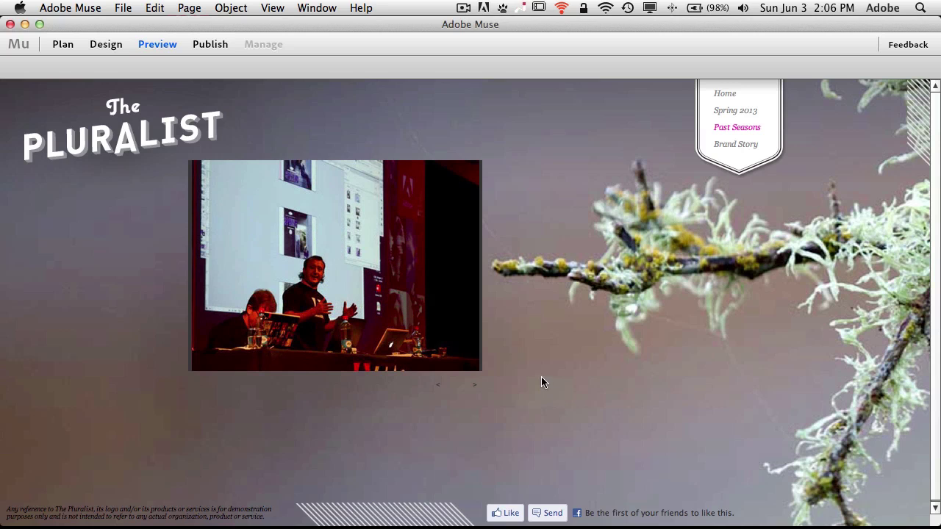
Step: Back in Design, turn on the santiago slideshow's thumbnail strip
click(116, 44)
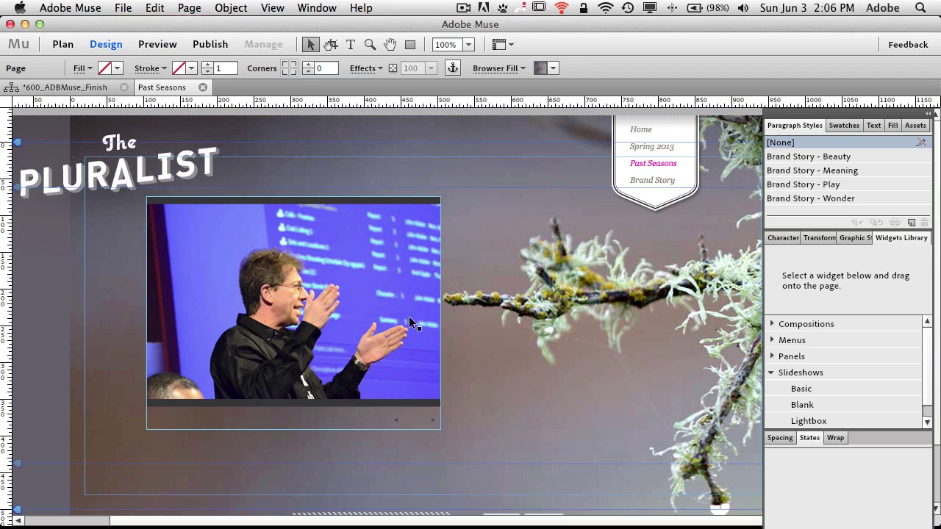
click(395, 425)
click(397, 424)
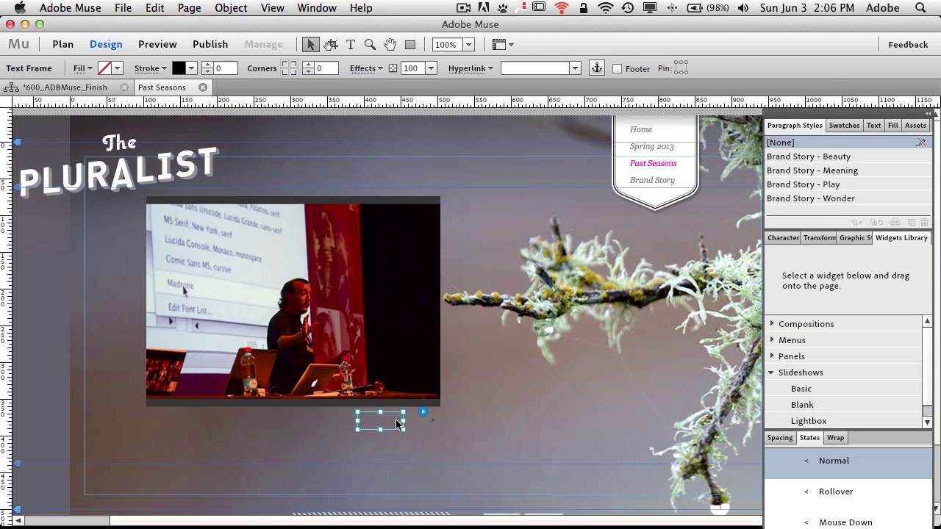
click(473, 420)
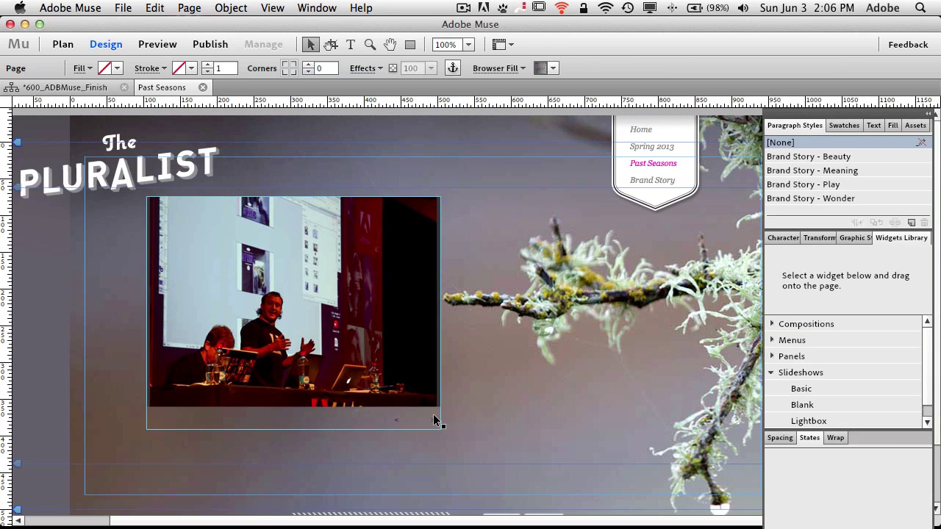
click(432, 217)
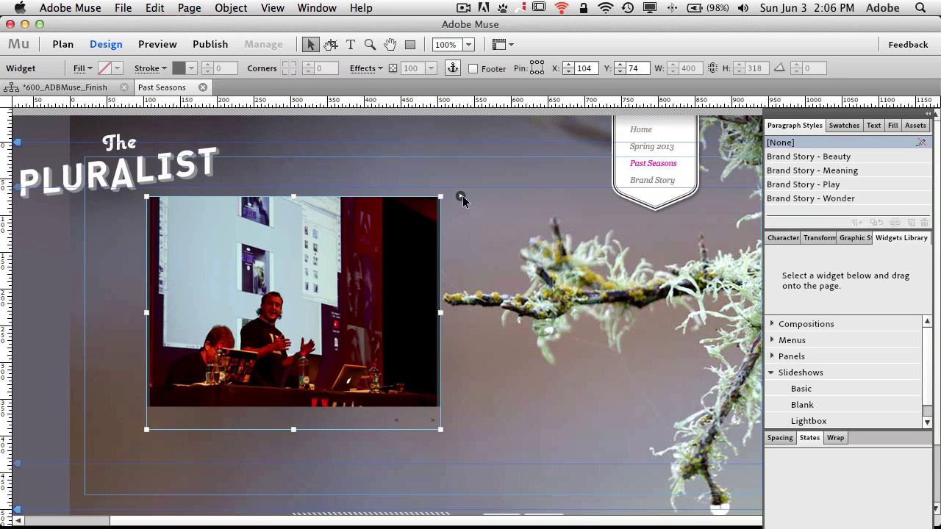
click(462, 198)
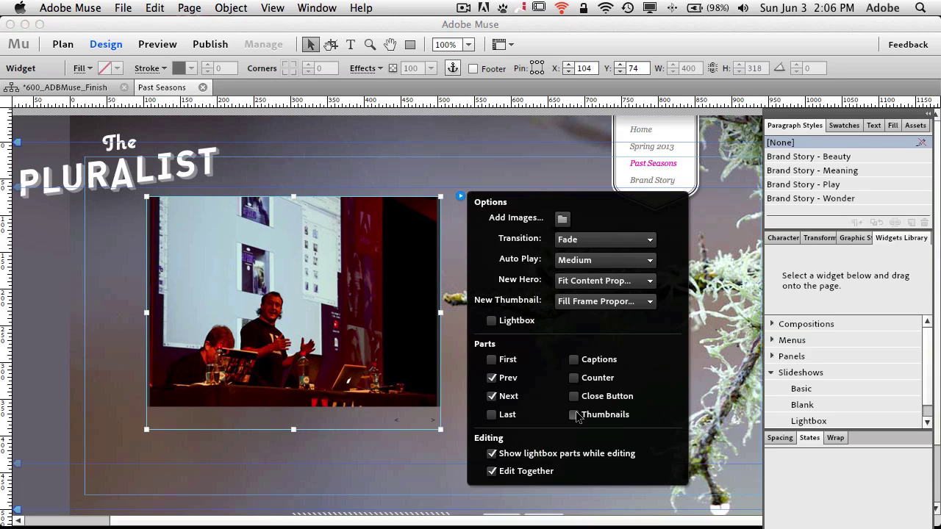
click(574, 416)
Step: Delete the third photo from the slideshow's thumbnails
scroll(453, 365, down, 5)
click(356, 364)
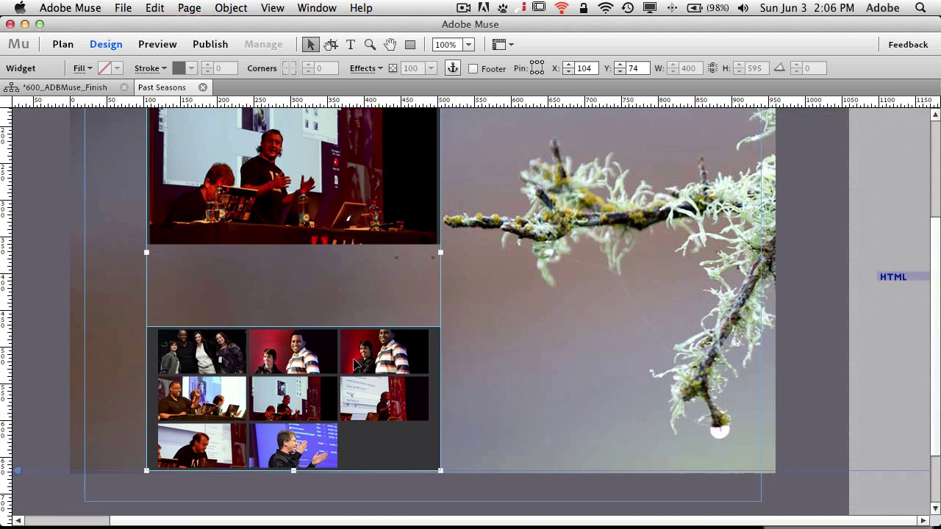
click(356, 364)
key(Delete)
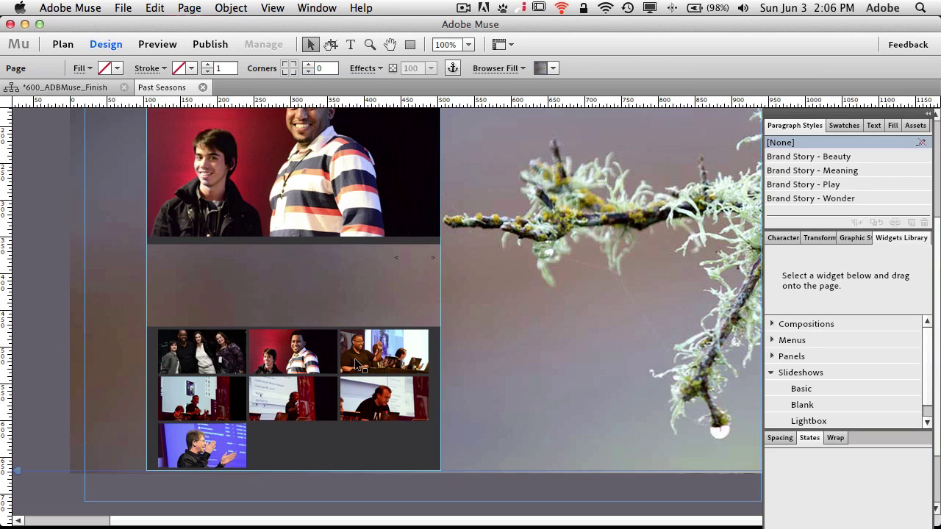
scroll(457, 317, up, 3)
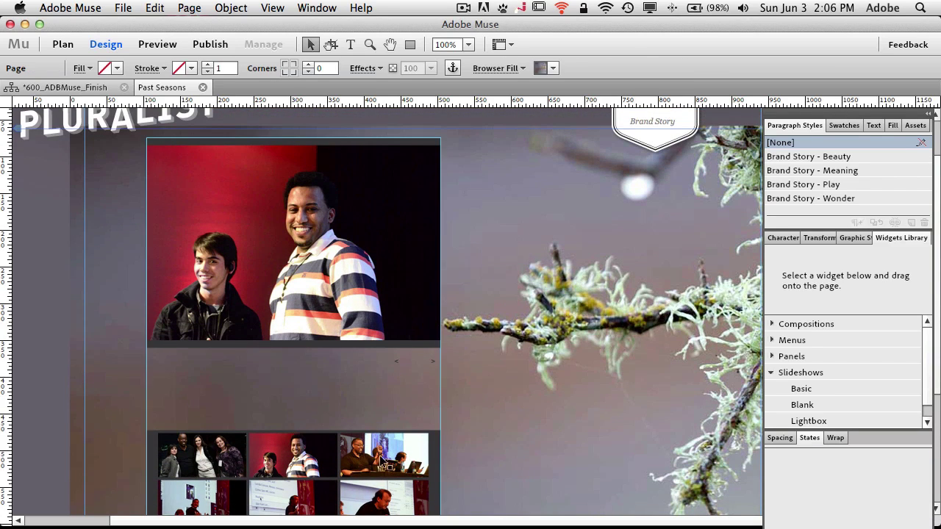
Step: Switch the slideshow's thumbnail strip back off
click(419, 179)
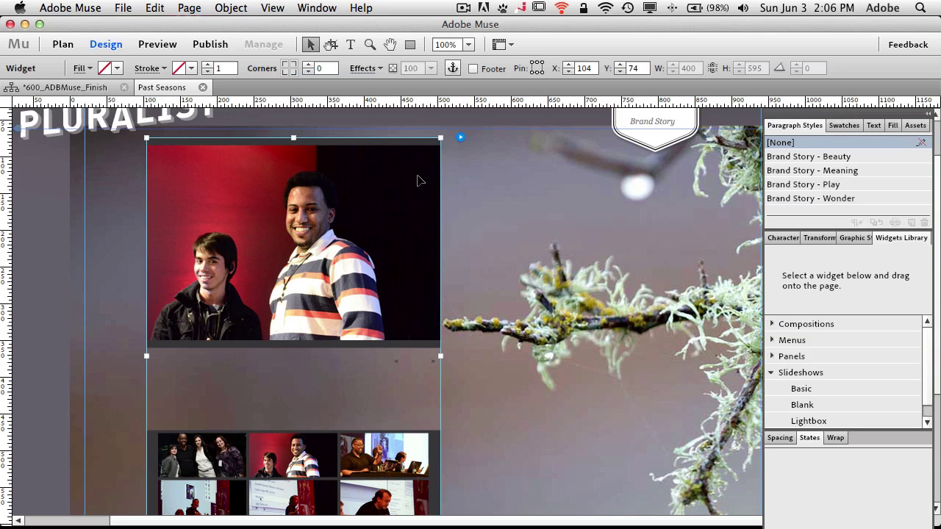
click(460, 137)
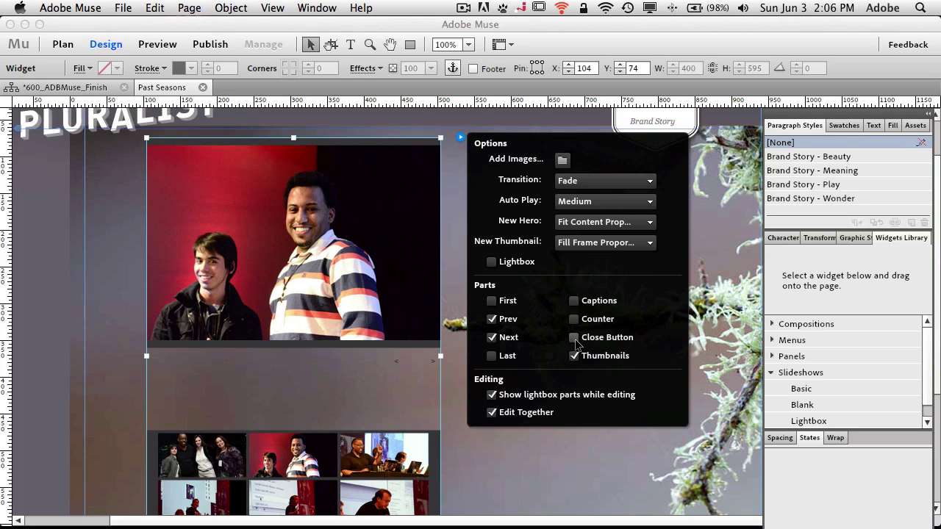
click(575, 356)
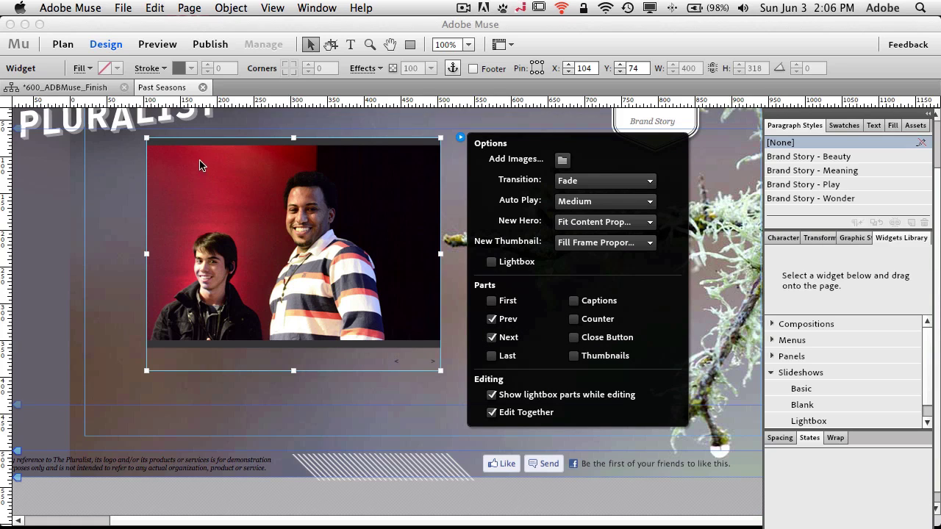
click(257, 353)
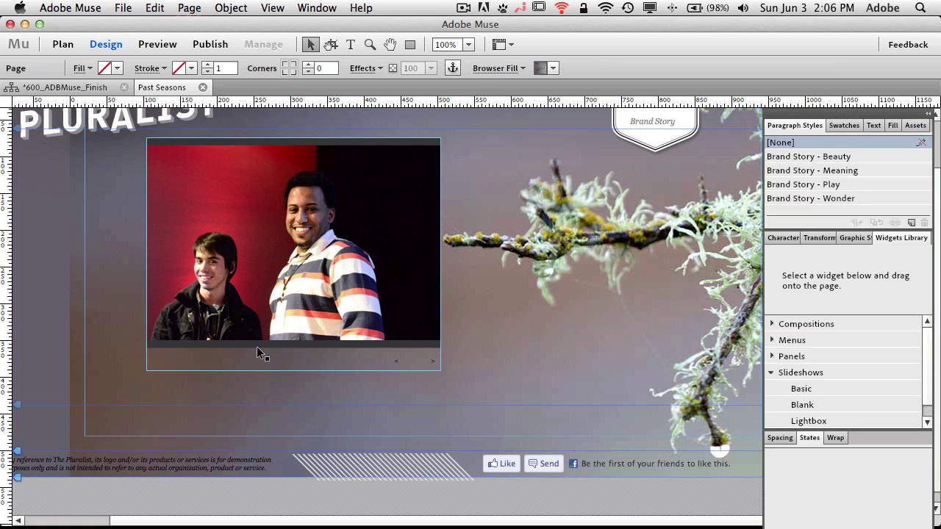
Step: Set the slideshow image frame's fill to None, removing the dark grey band
click(259, 352)
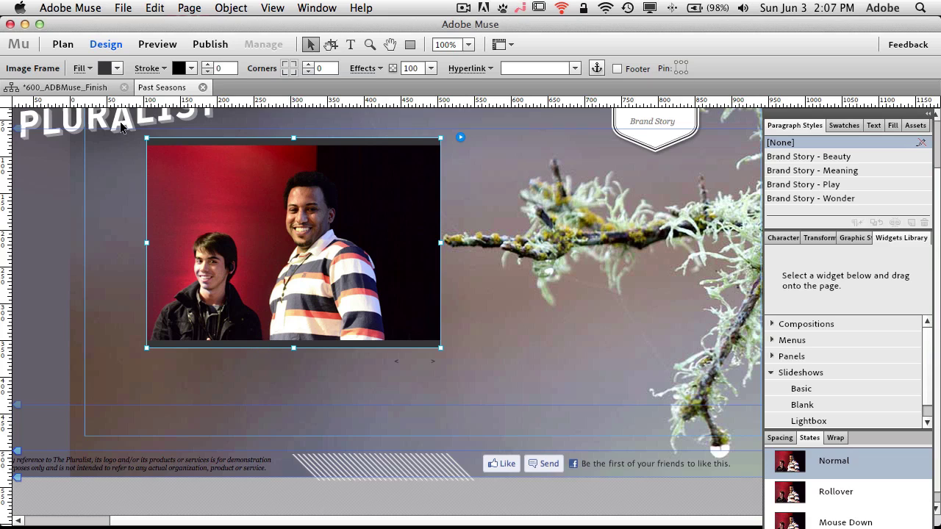
click(115, 69)
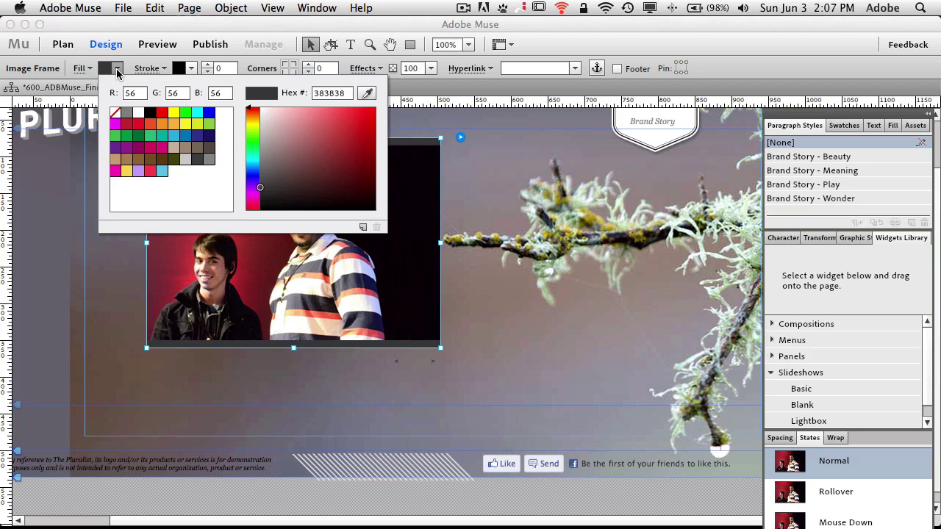
click(116, 112)
click(89, 158)
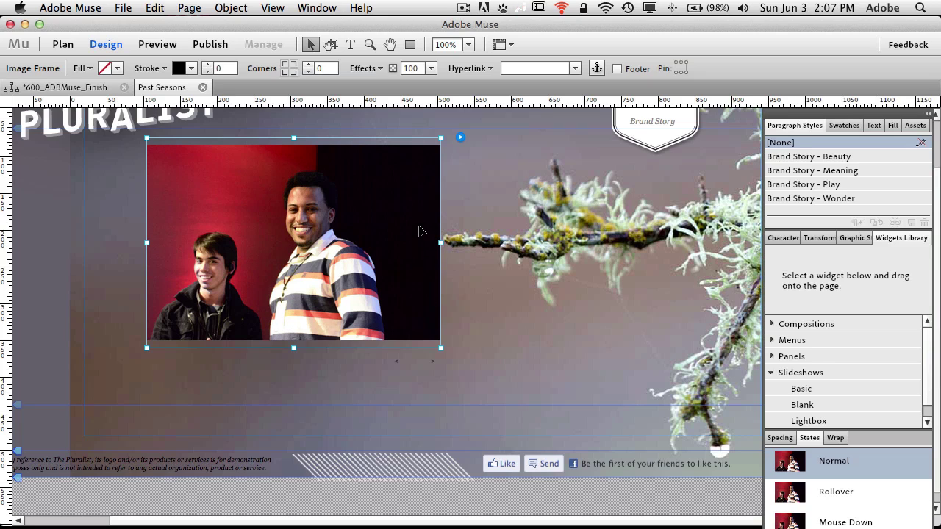
click(467, 187)
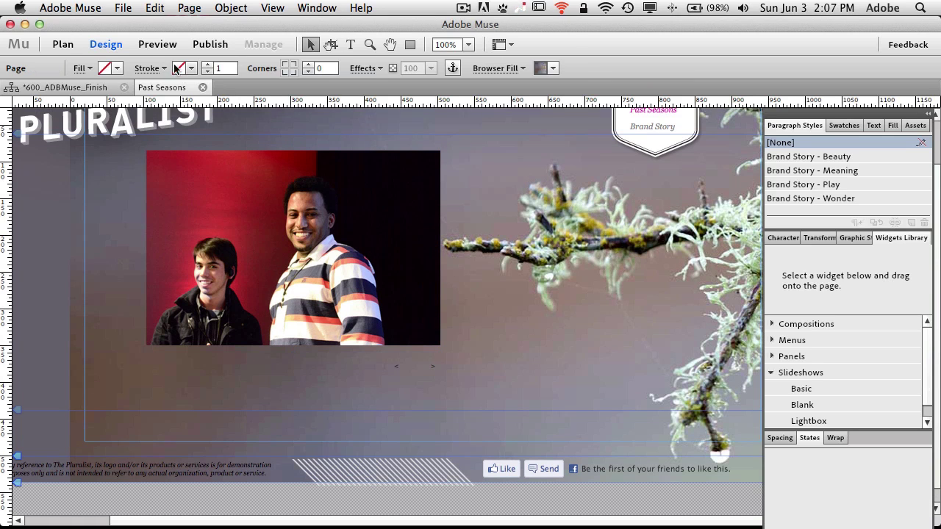
Step: Preview the Past Seasons page to see the slideshow live
click(157, 45)
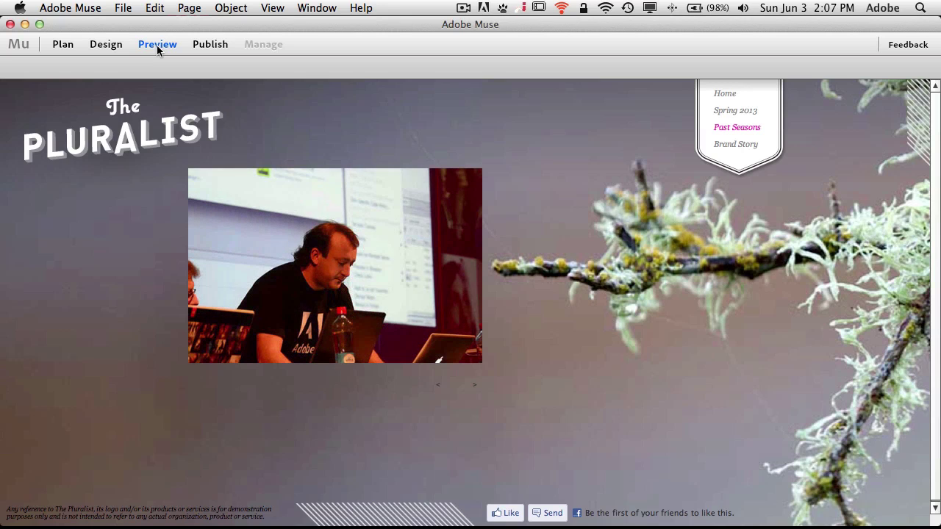
Step: Back in Design, change the santiago slideshow's transition from Fade to Horizontal
click(97, 43)
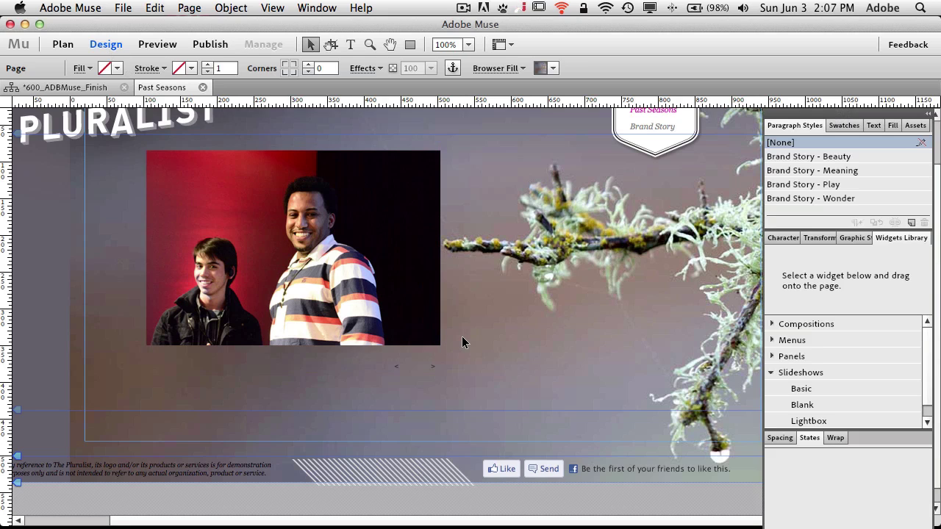
click(417, 295)
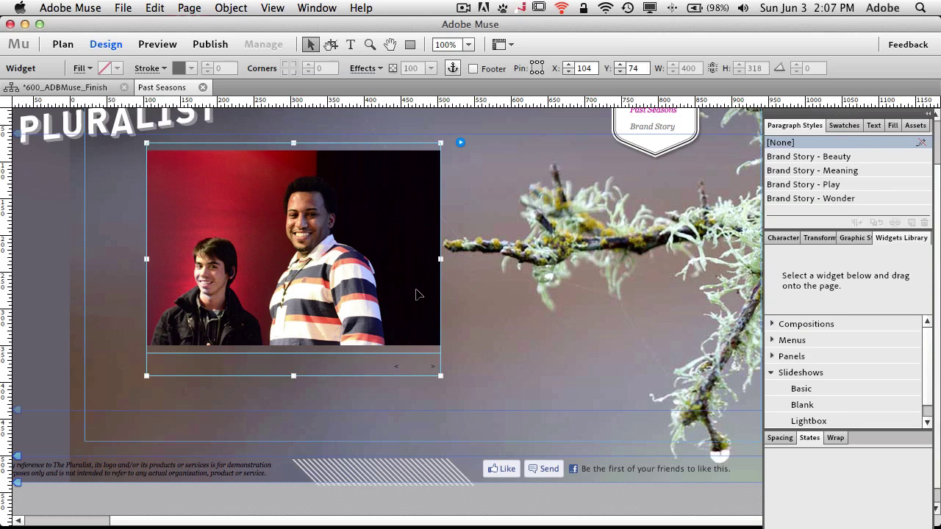
click(460, 144)
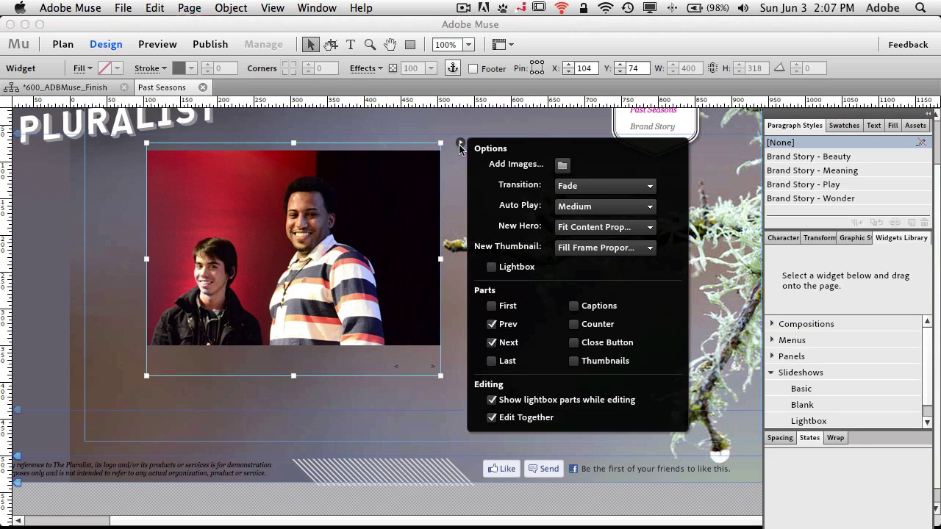
click(583, 190)
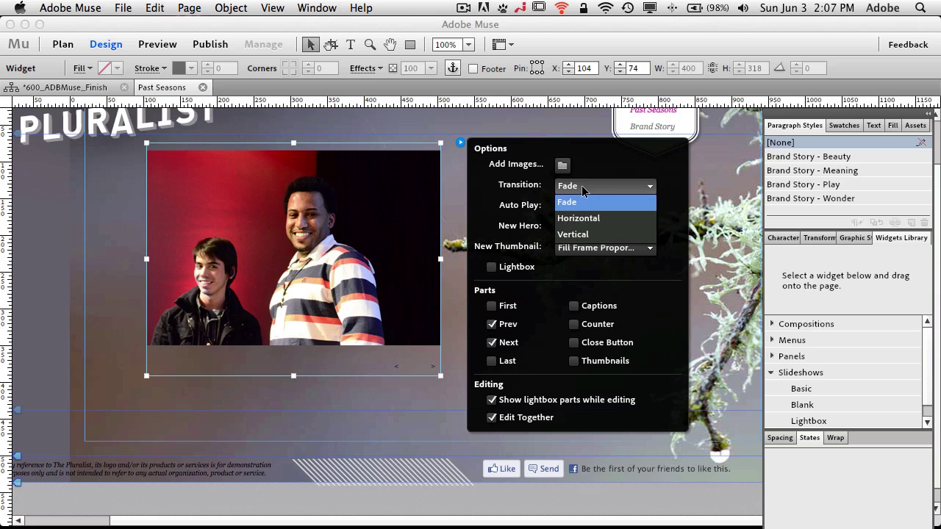
click(592, 223)
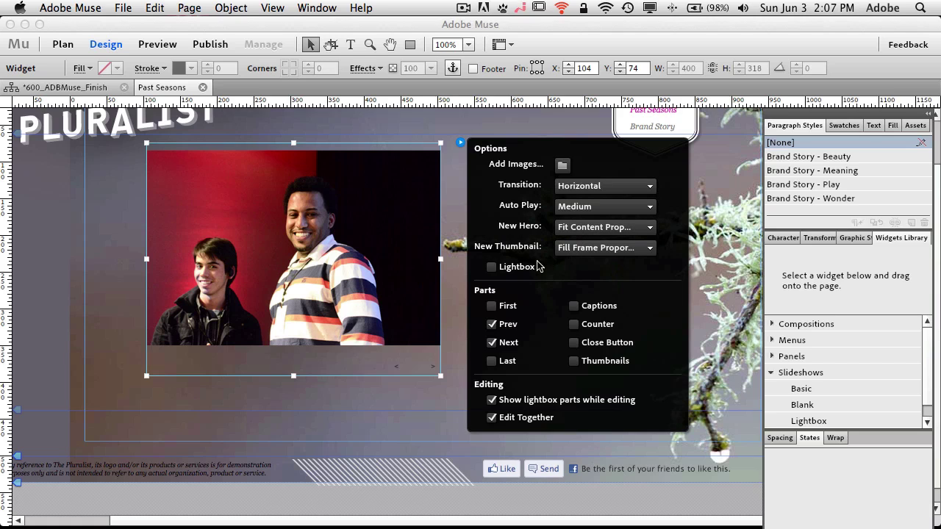
click(331, 125)
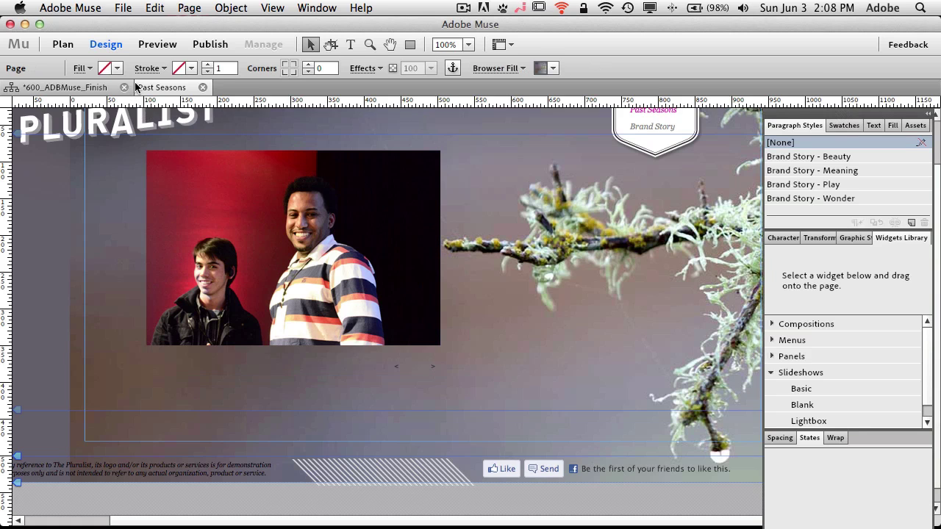
click(159, 45)
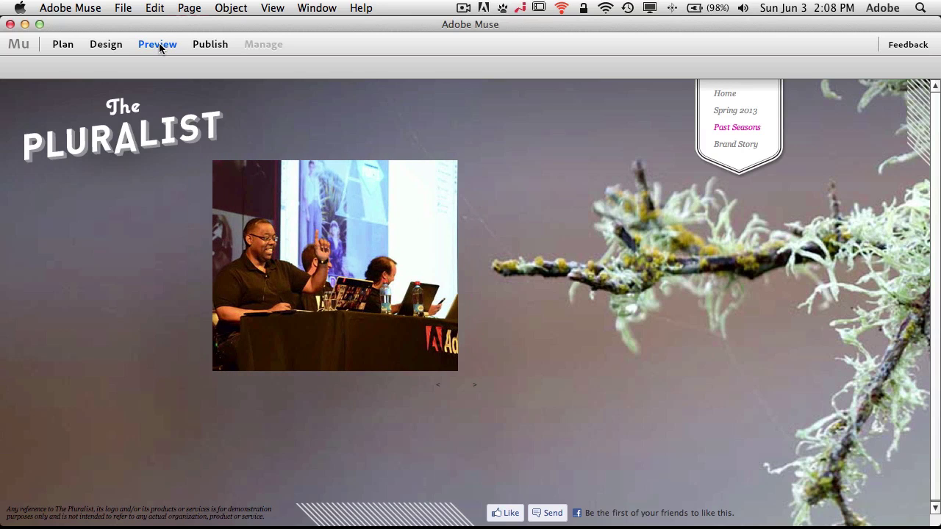
Step: Stretch the slideshow image frame far past both the left and right page edges
click(113, 44)
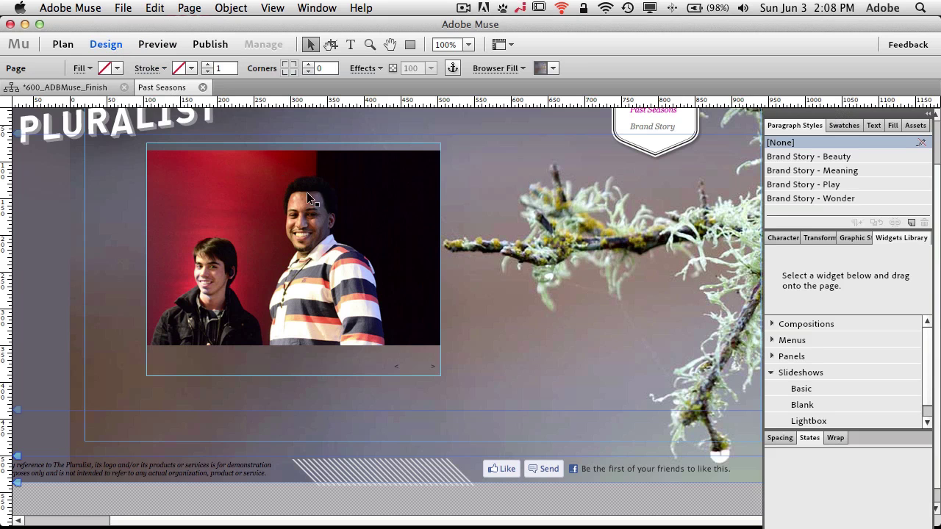
click(191, 215)
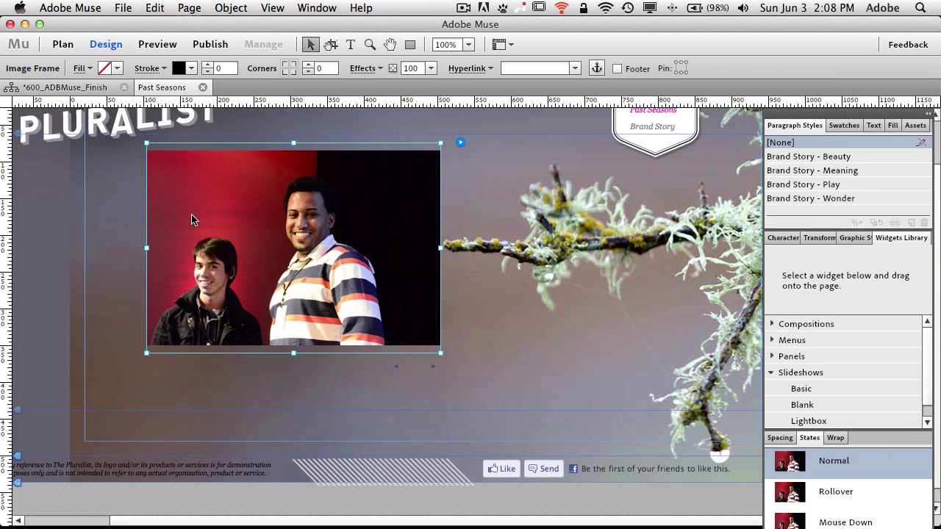
drag(147, 250, 71, 243)
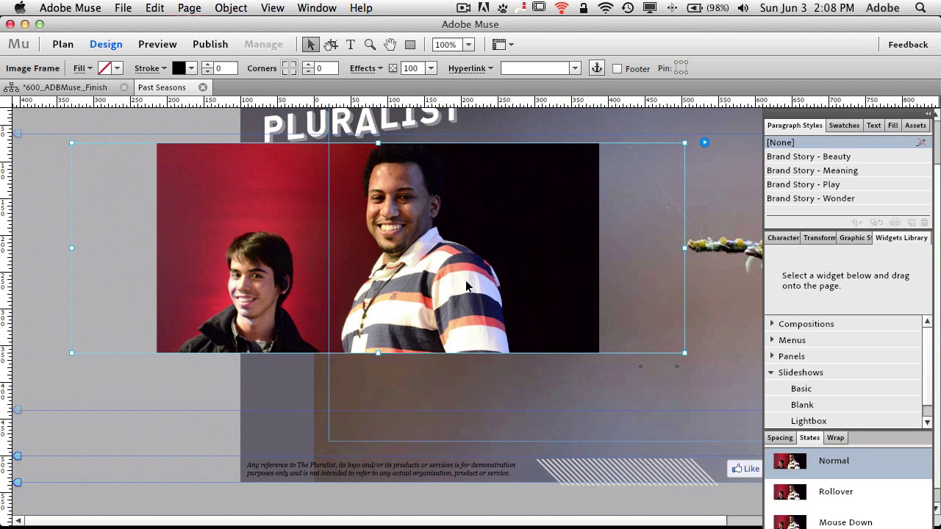
key(super+minus)
key(super+minus)
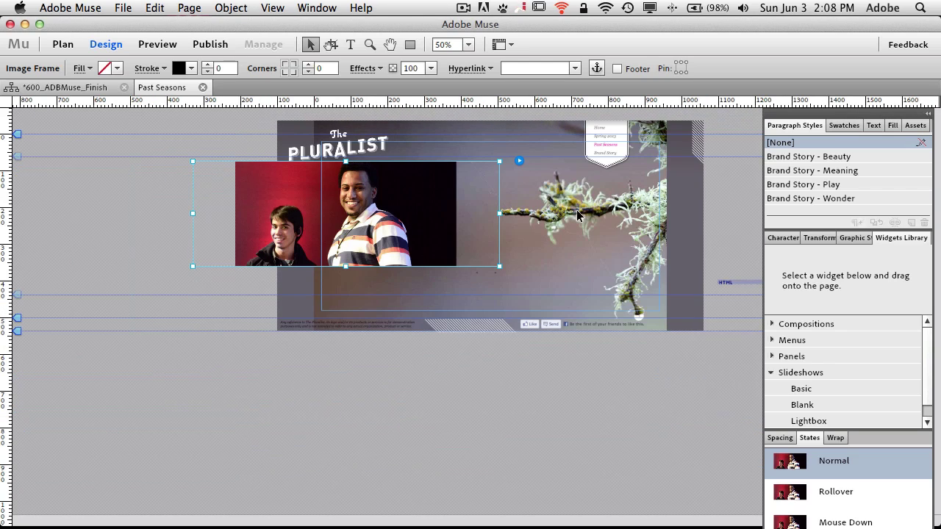
key(Tab)
key(Tab)
drag(500, 214, 765, 210)
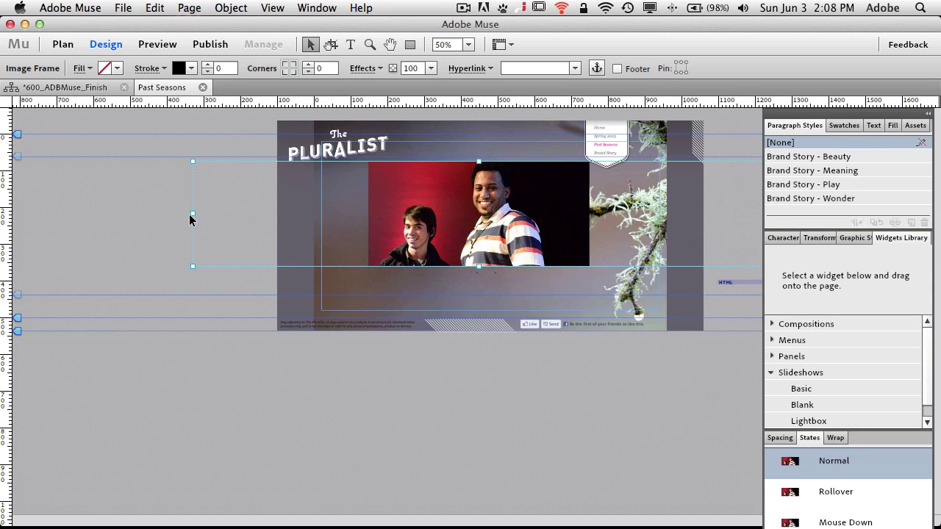
drag(192, 213, 109, 214)
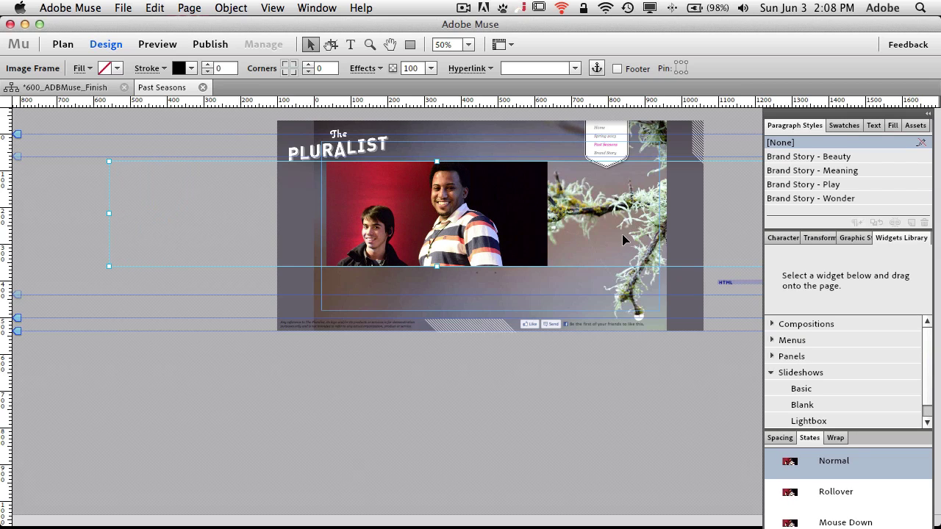
key(super+minus)
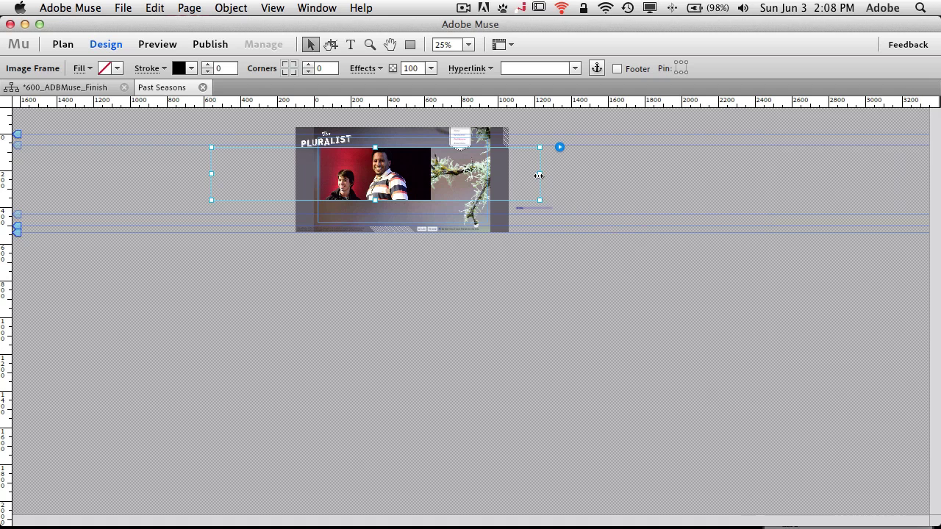
drag(541, 174, 587, 176)
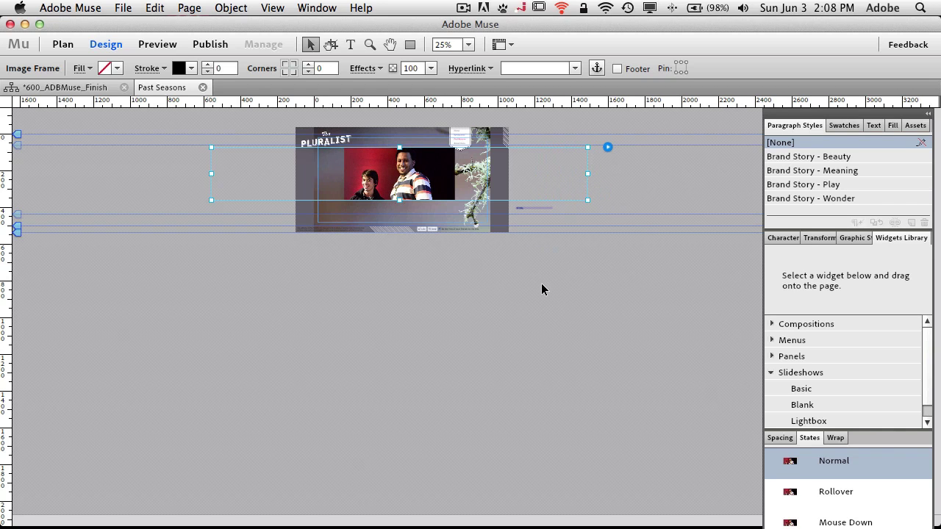
key(super+equal)
key(super+equal)
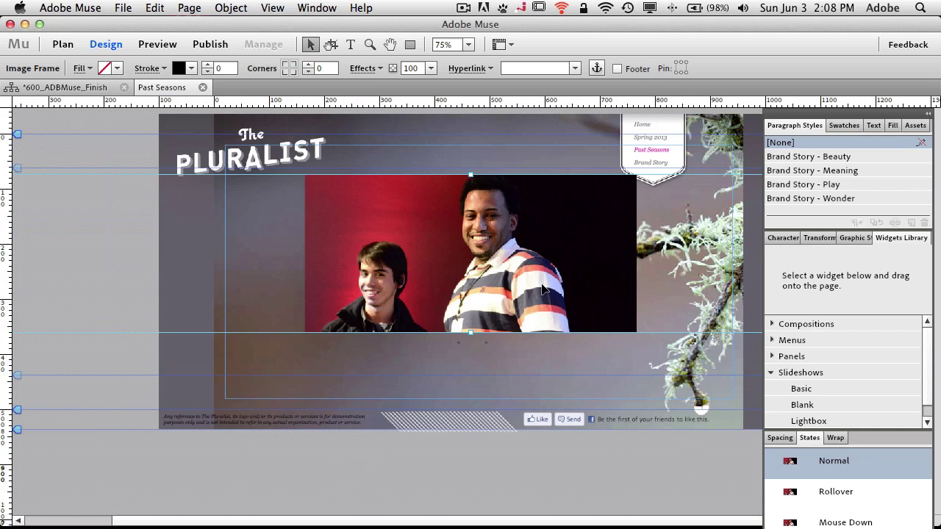
Step: Fit the photo of the two men proportionally inside the widened frame
right_click(423, 263)
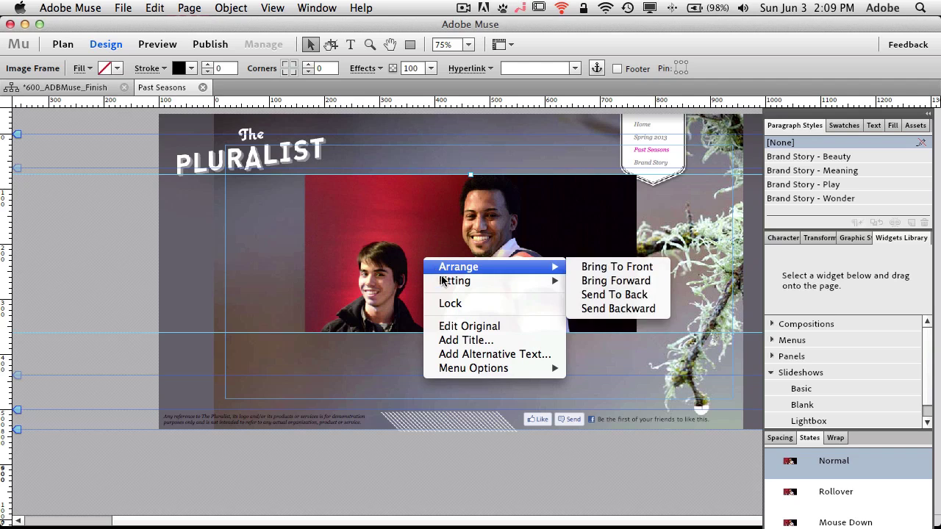
mouse_move(450, 282)
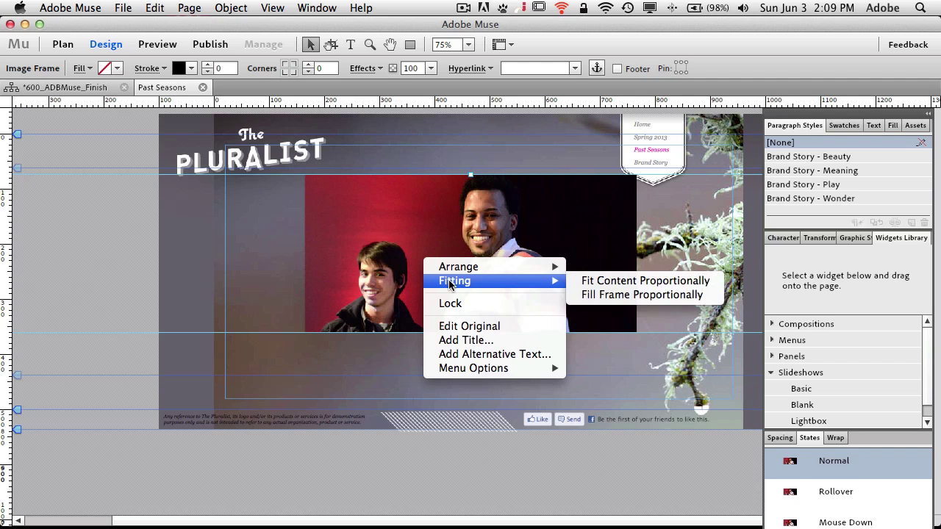
click(608, 287)
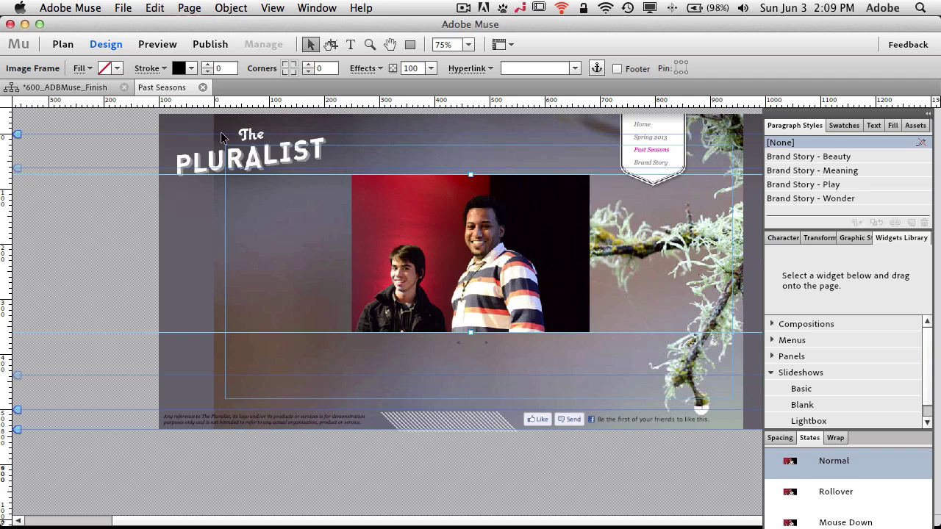
click(150, 44)
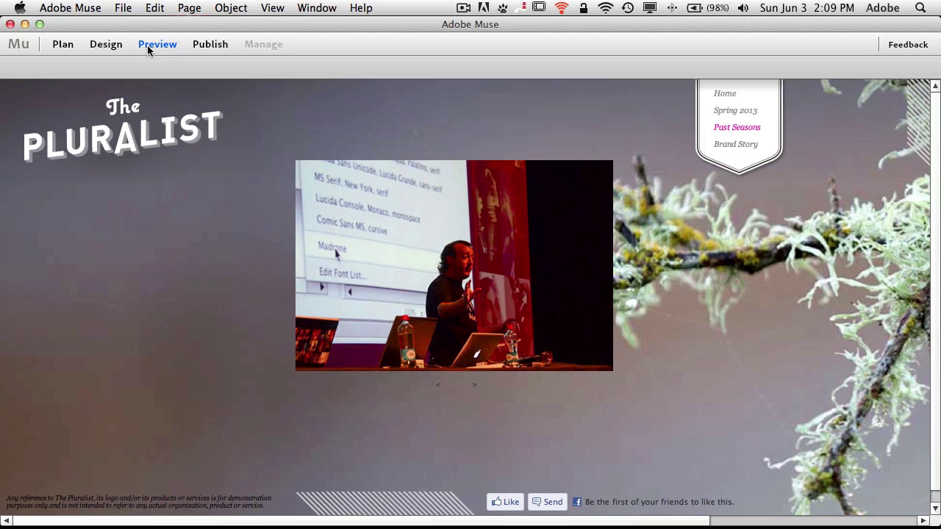
click(108, 43)
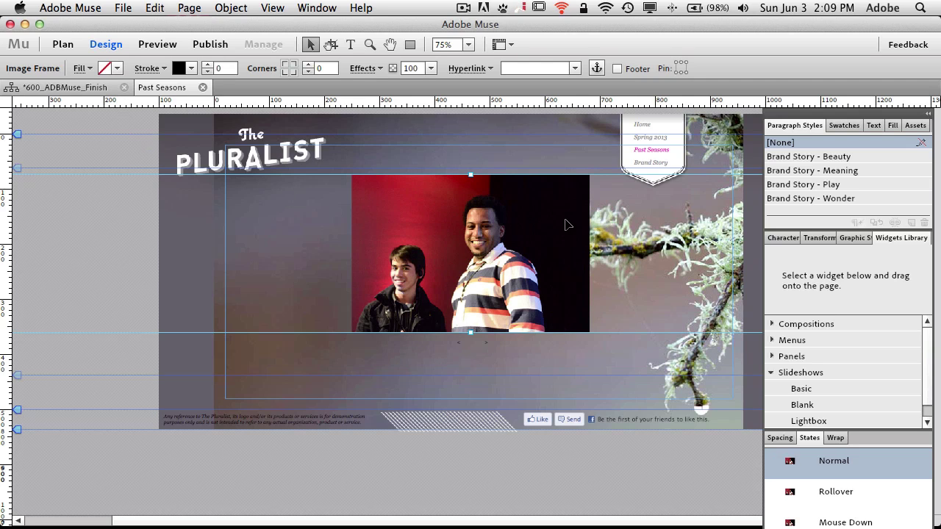
Step: Add the six images IMG_1974.jpg through IMG_1986.jpg to the slideshow
key(Tab)
key(Tab)
key(super+minus)
key(super+minus)
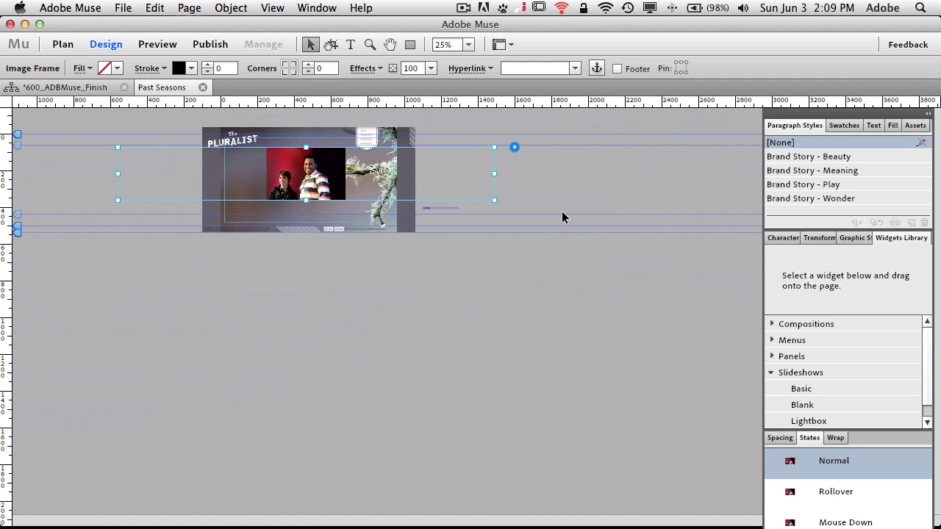
click(516, 149)
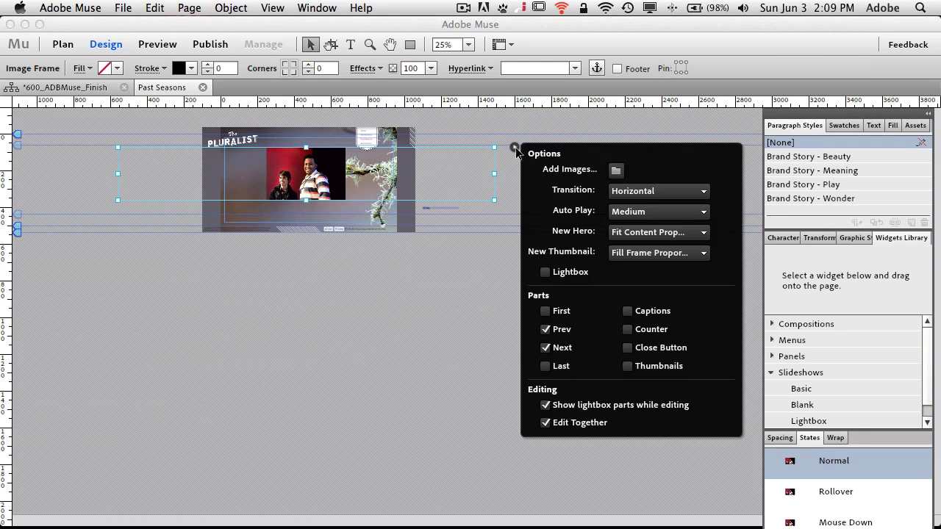
click(612, 169)
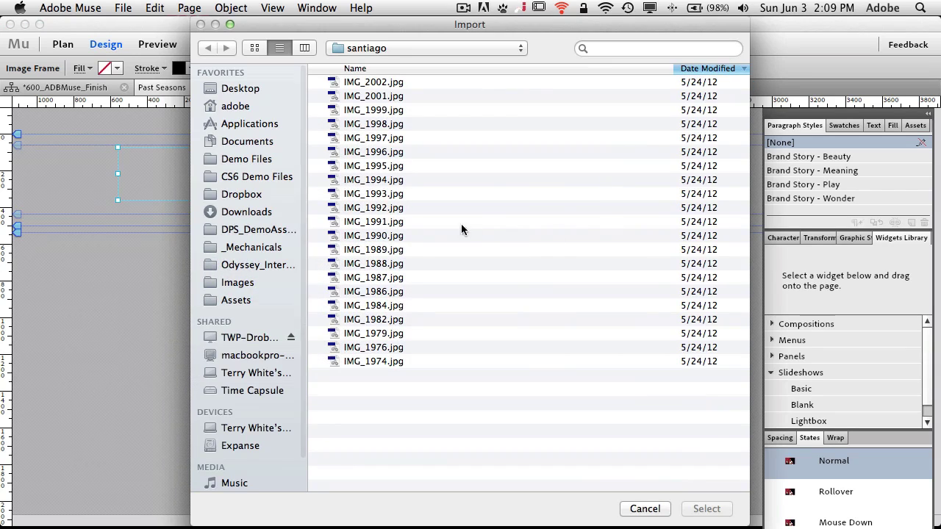
click(383, 361)
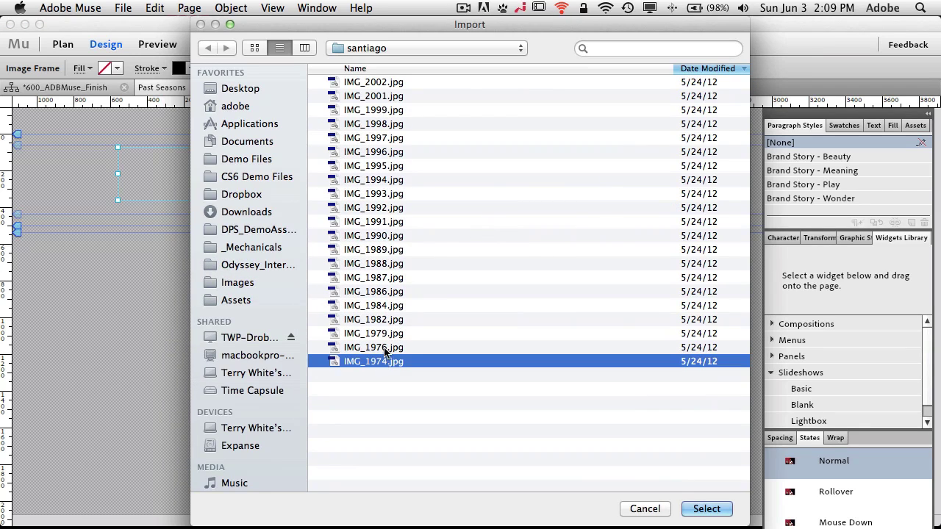
shift+click(379, 293)
click(704, 509)
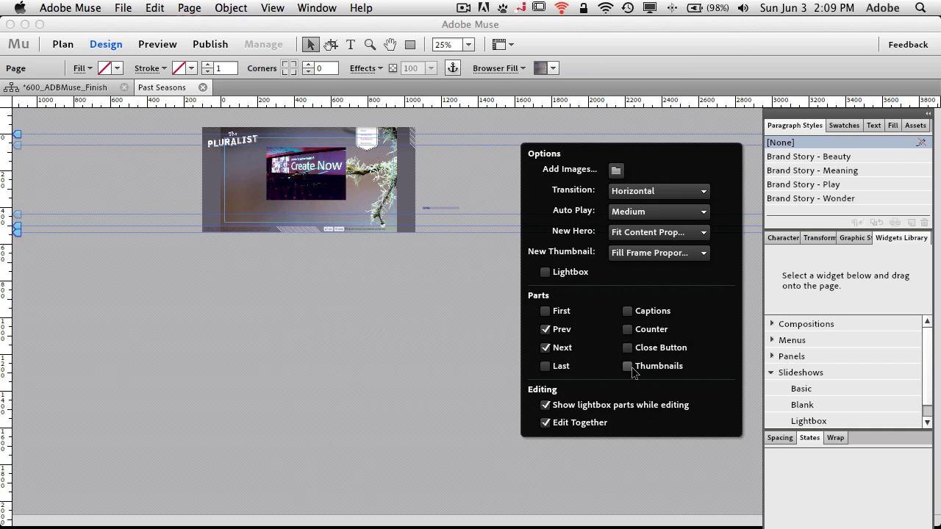
Step: Turn on the slideshow's thumbnail grid for reordering
click(341, 193)
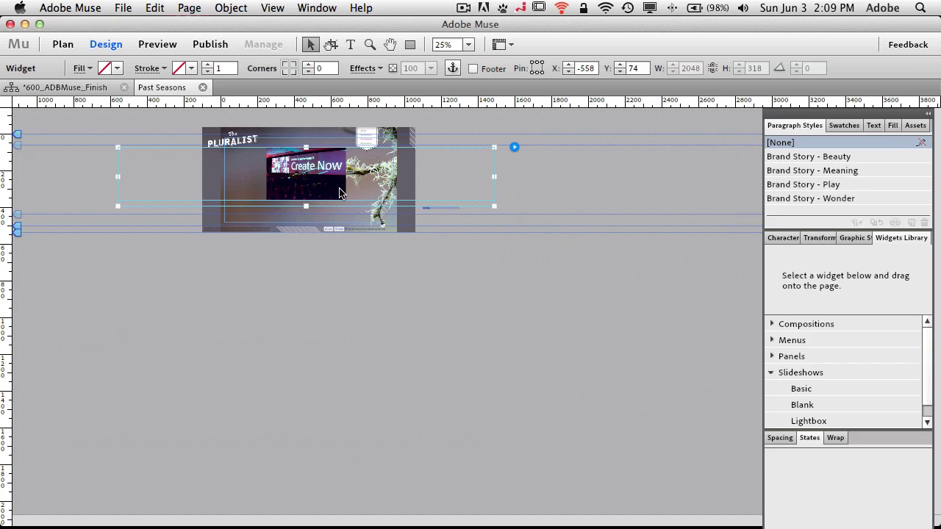
click(515, 148)
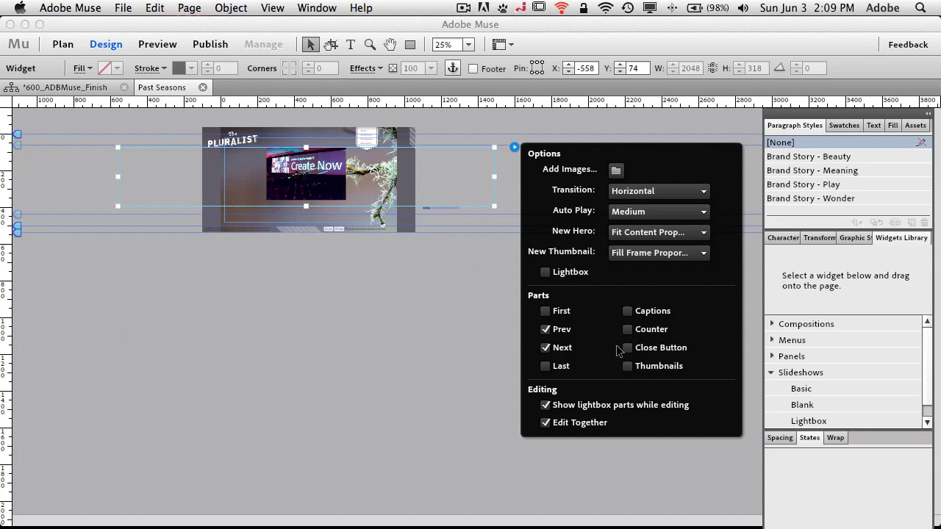
click(627, 366)
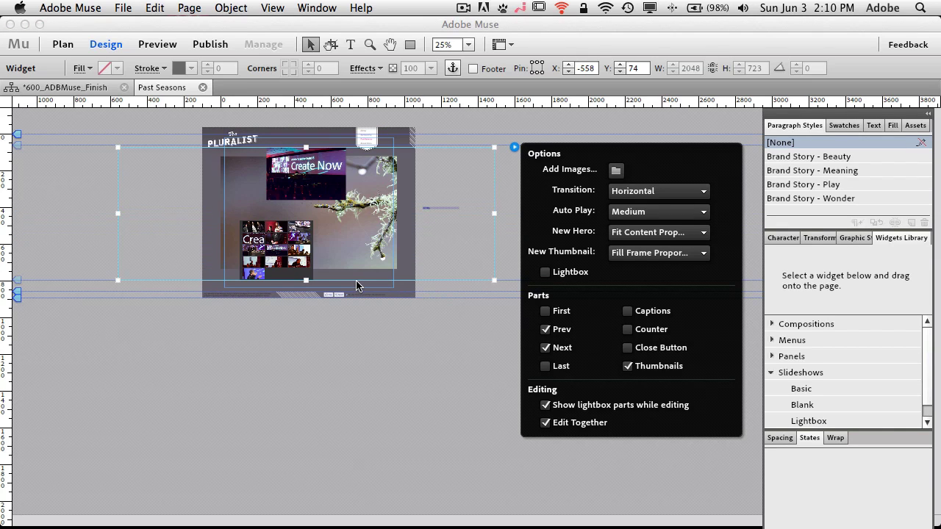
click(304, 261)
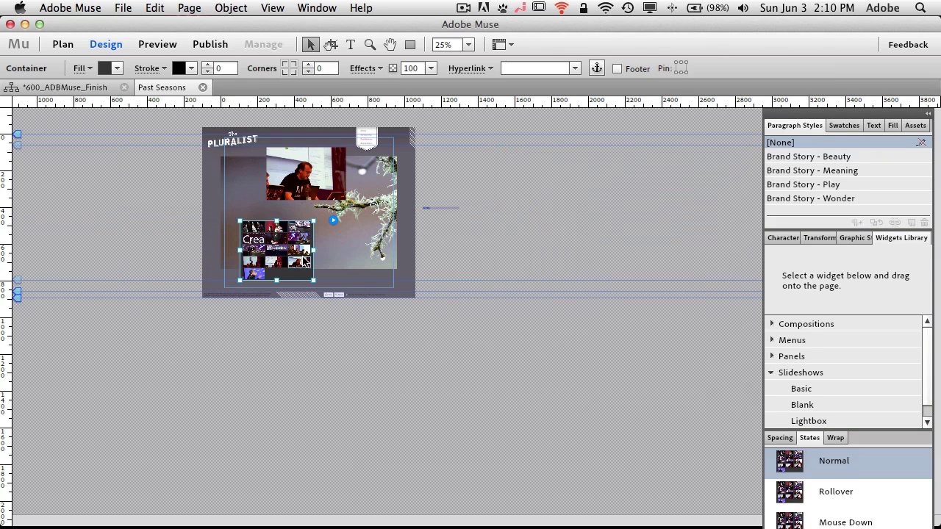
key(super+equal)
key(super+equal)
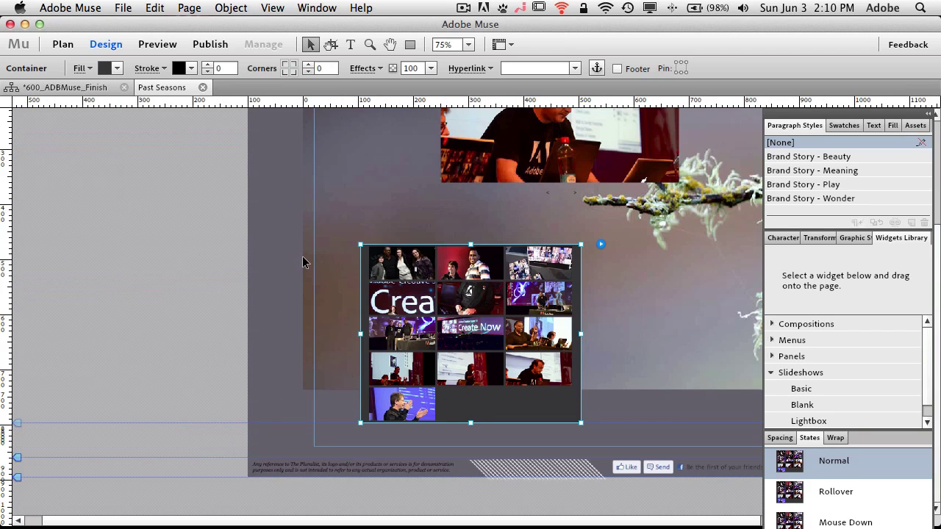
Step: Drag the Create Now thumbnail to the first position and rearrange another thumbnail
click(464, 337)
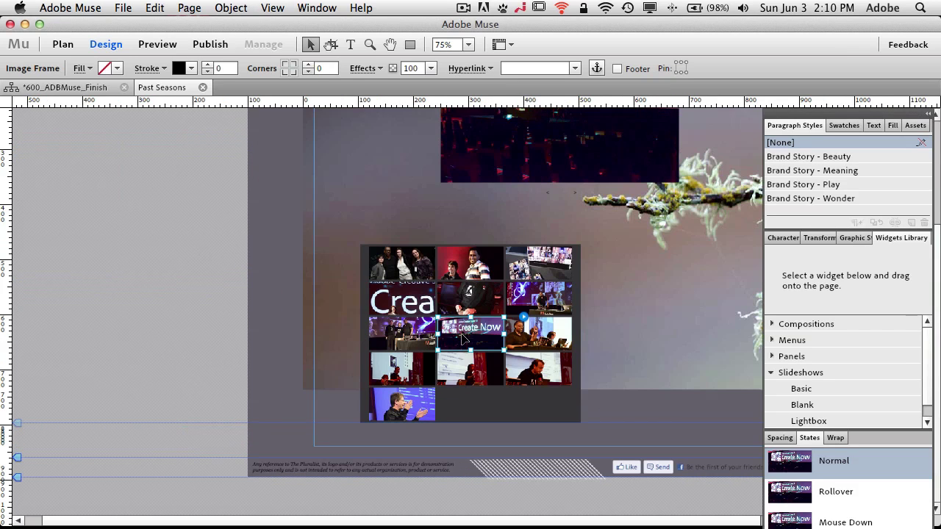
drag(464, 337, 391, 277)
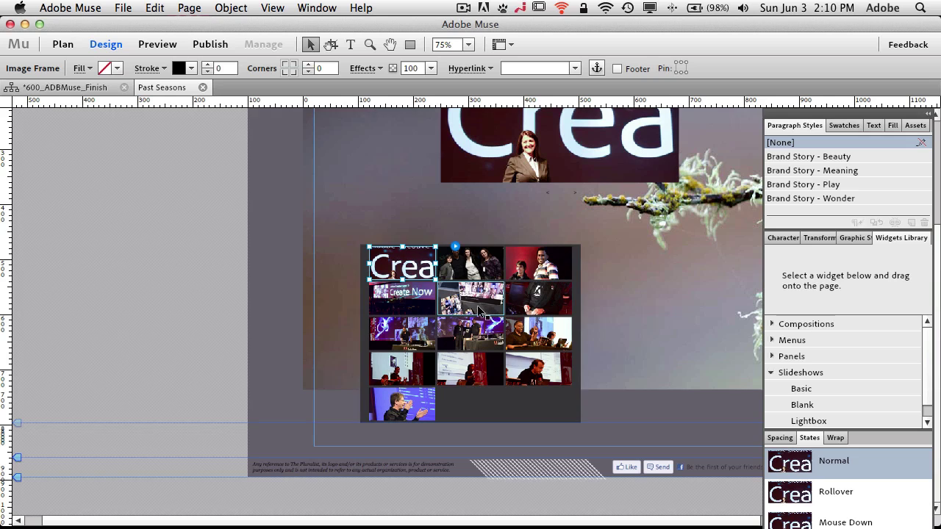
drag(414, 307, 401, 281)
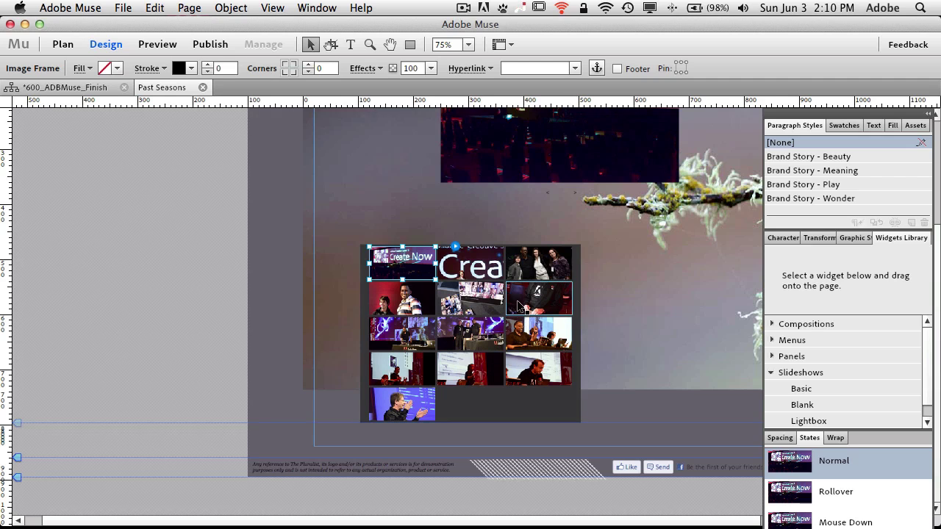
drag(515, 305, 469, 338)
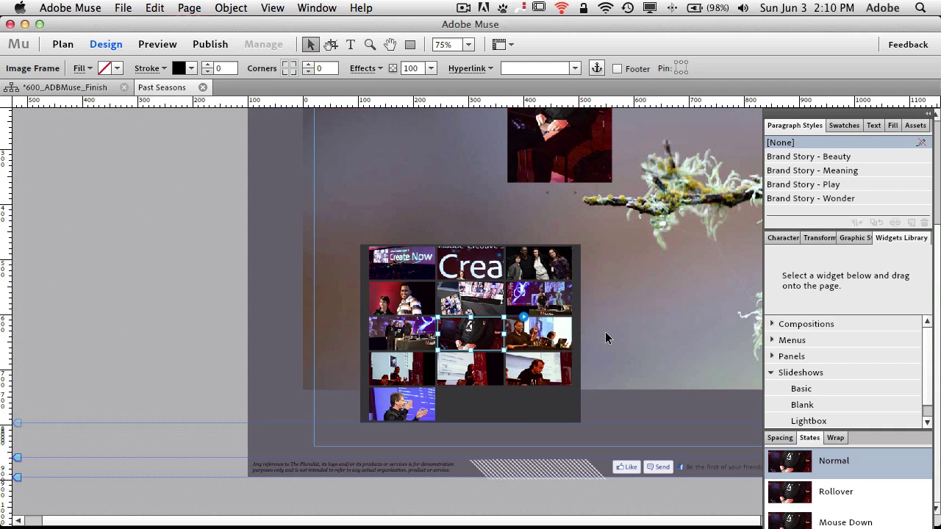
Step: Switch the slideshow's thumbnail grid back off
click(581, 273)
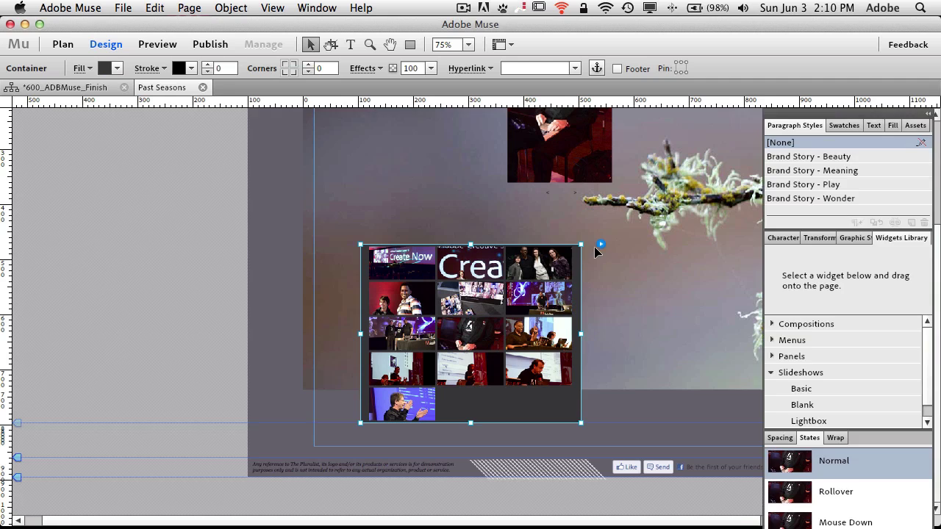
click(602, 245)
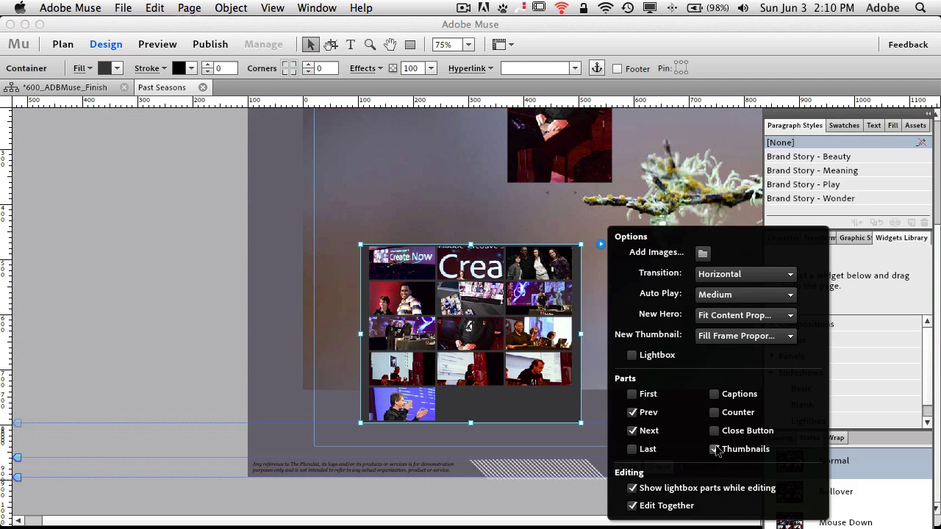
click(714, 450)
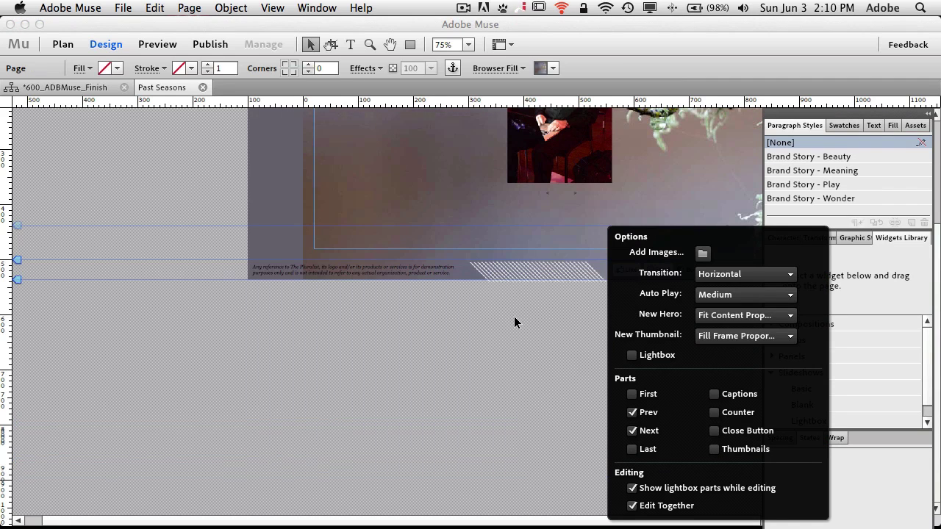
Step: Preview the Past Seasons page to test the reordered slideshow
click(159, 44)
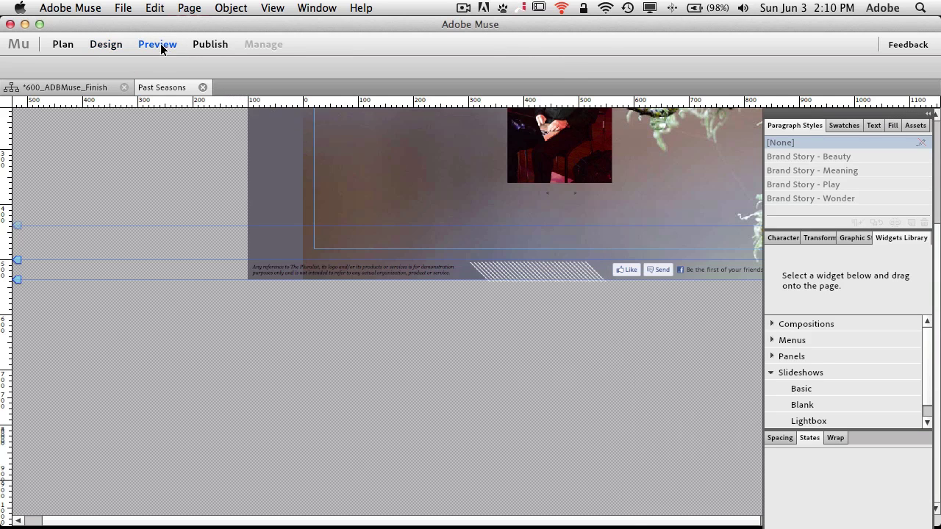